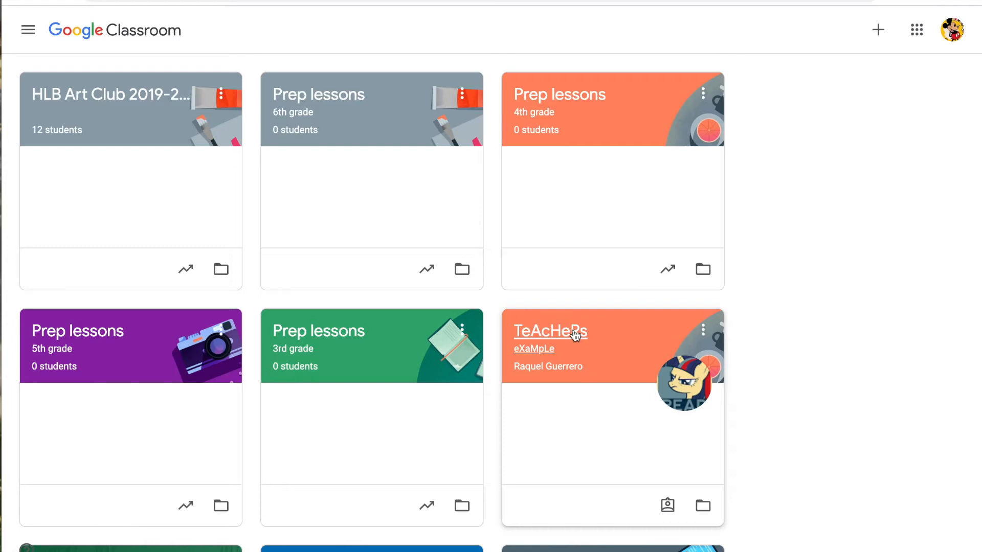
# Open the TeAcHeRs class, its assignment "Ok...", and the untitled Google Drawings file attached to the work.
pyautogui.click(575, 335)
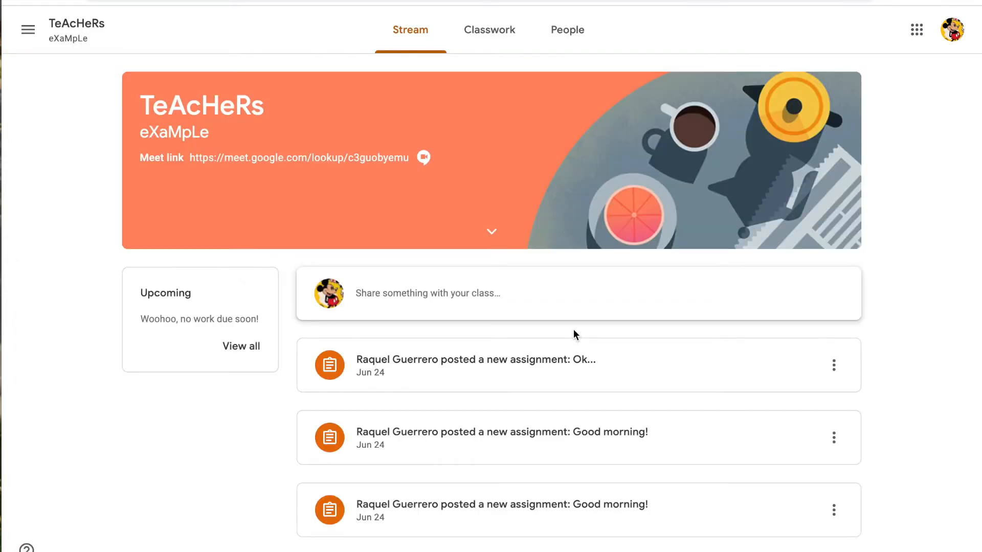
pyautogui.click(501, 373)
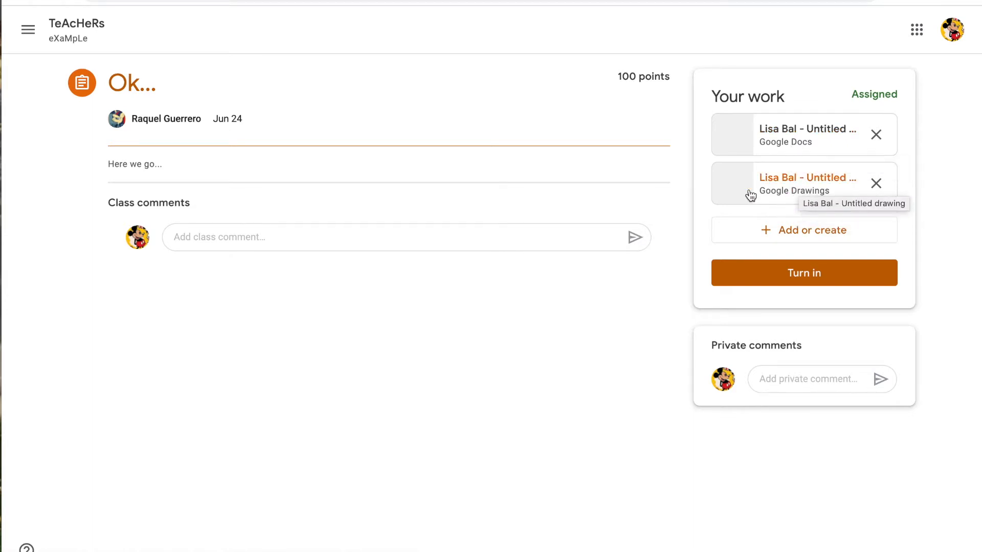
pyautogui.click(772, 176)
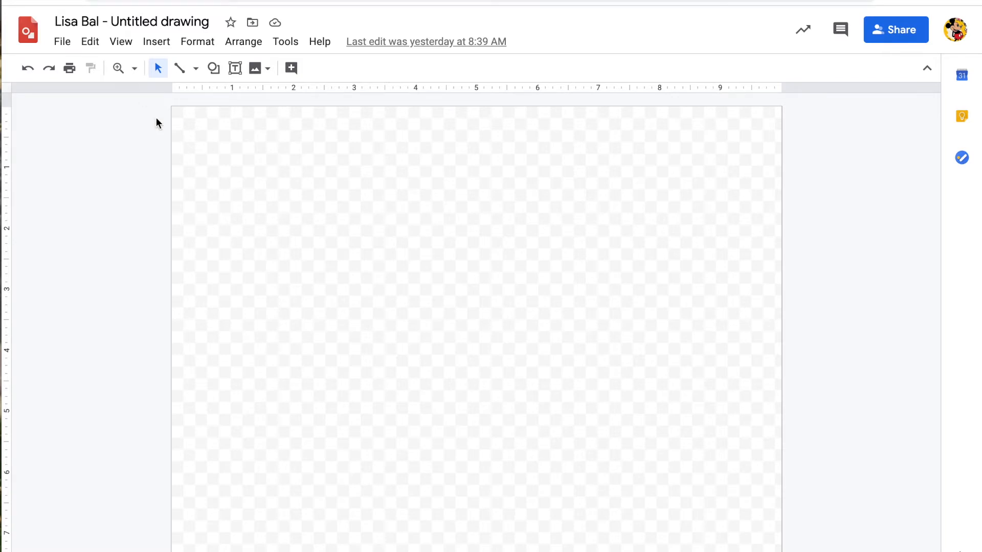
pyautogui.click(135, 70)
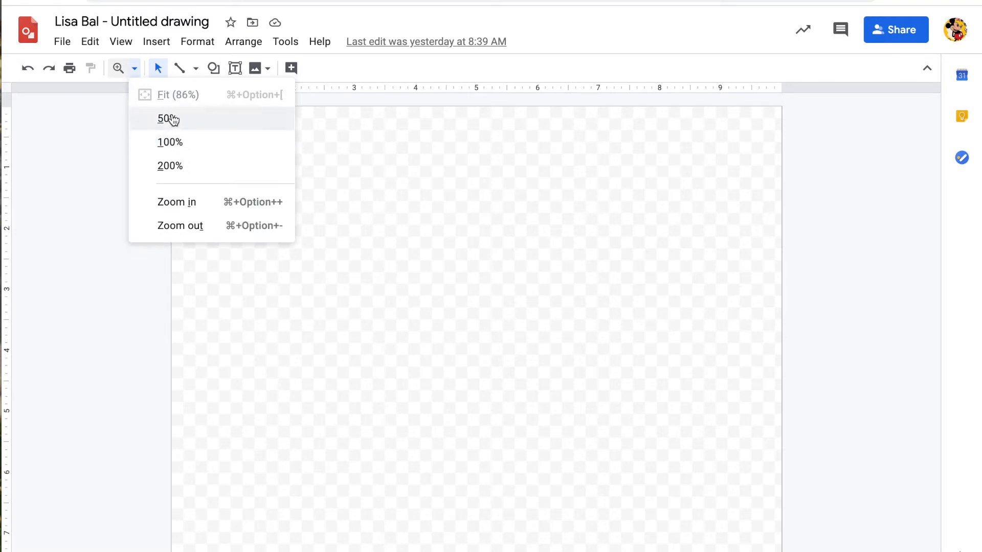
pyautogui.click(132, 71)
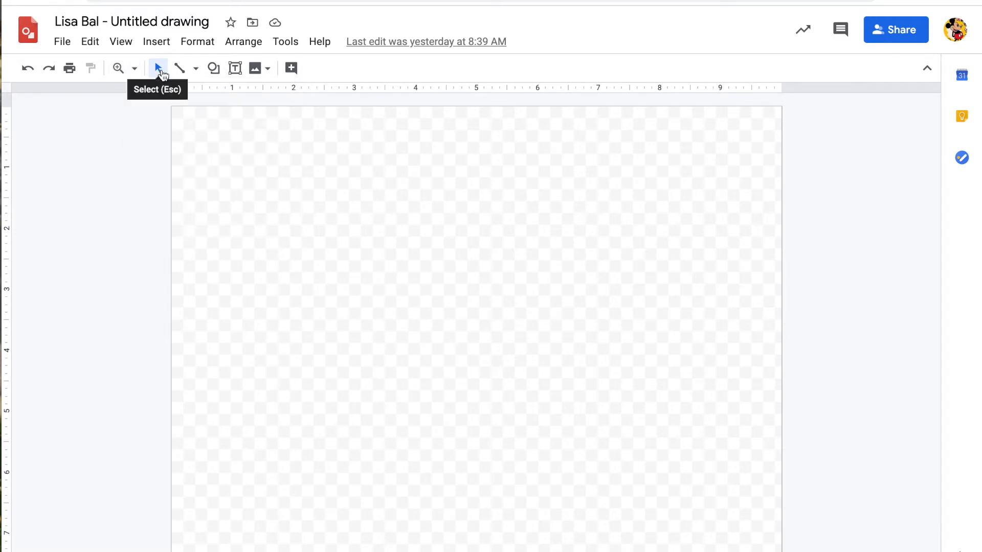
pyautogui.moveTo(278, 210); pyautogui.dragTo(449, 436)
pyautogui.moveTo(296, 186); pyautogui.dragTo(573, 398)
pyautogui.moveTo(328, 152); pyautogui.dragTo(551, 382)
pyautogui.moveTo(275, 204); pyautogui.dragTo(514, 445)
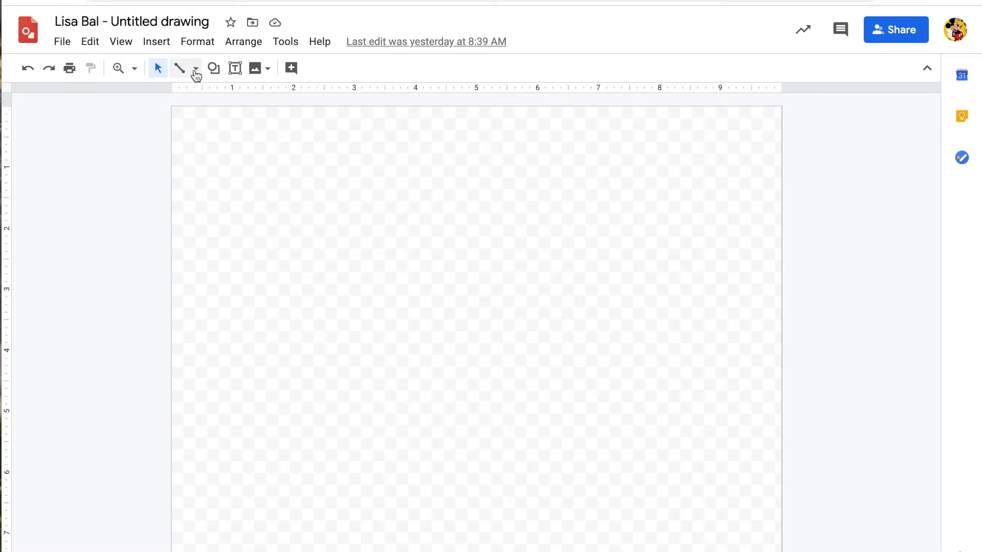
# Draw three connected straight lines forming a triangle about 5.7 in wide and 3.6 in high in the upper half of the canvas.
pyautogui.click(180, 71)
pyautogui.moveTo(436, 141)
pyautogui.mouseDown()
pyautogui.moveTo(412, 160)
pyautogui.moveTo(299, 362)
pyautogui.mouseUp()
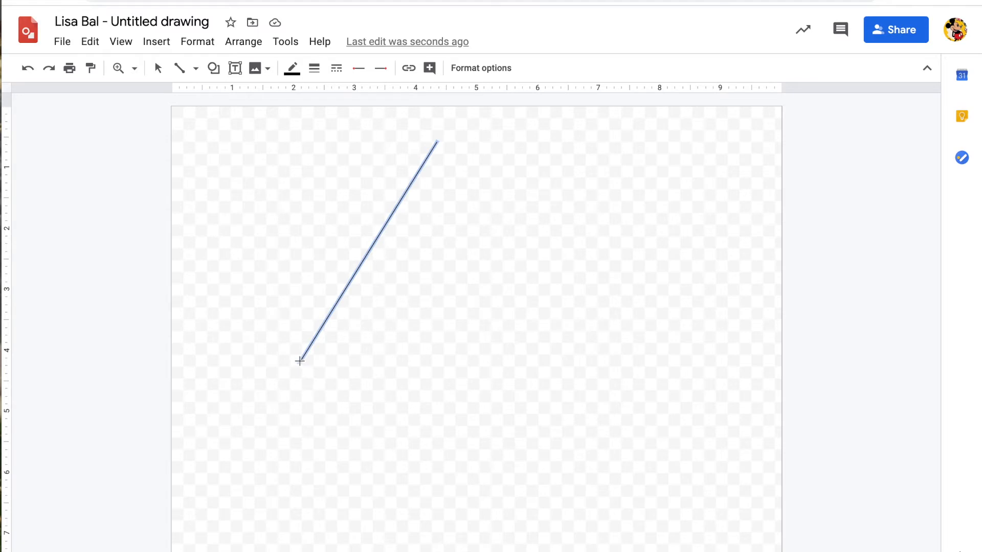
pyautogui.moveTo(353, 362); pyautogui.dragTo(649, 340)
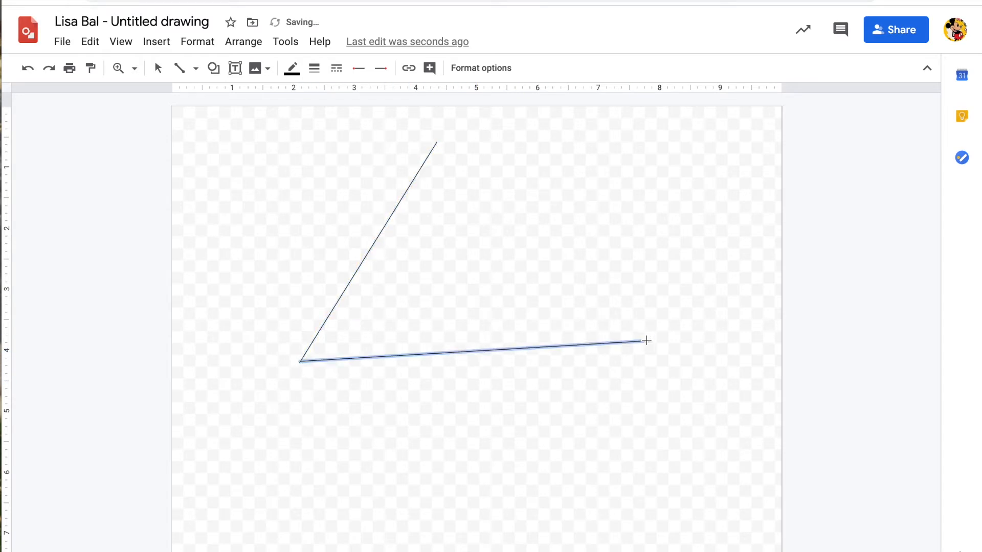
pyautogui.moveTo(649, 341); pyautogui.dragTo(436, 142)
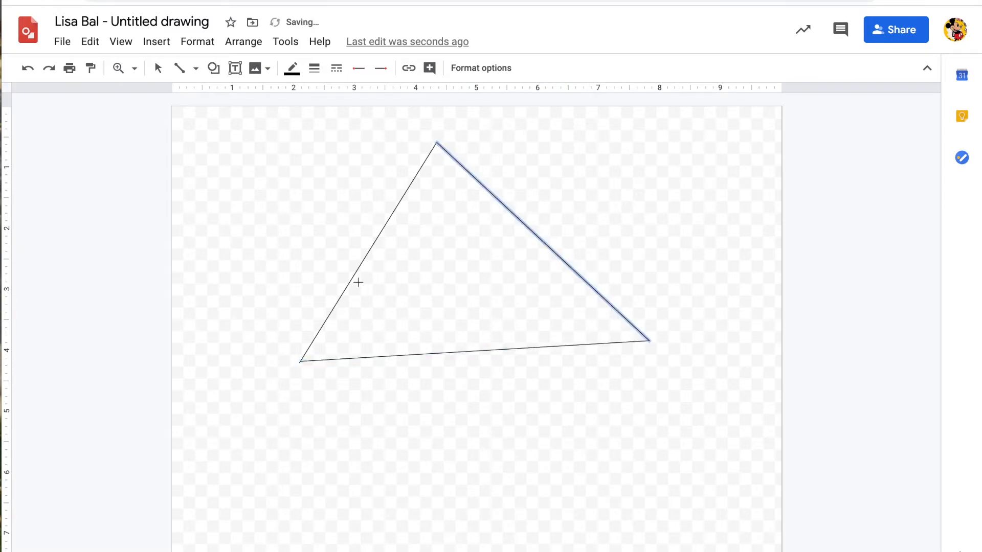
# Give the triangle's right-hand line an 8px weight and a dotted dash style.
pyautogui.click(316, 75)
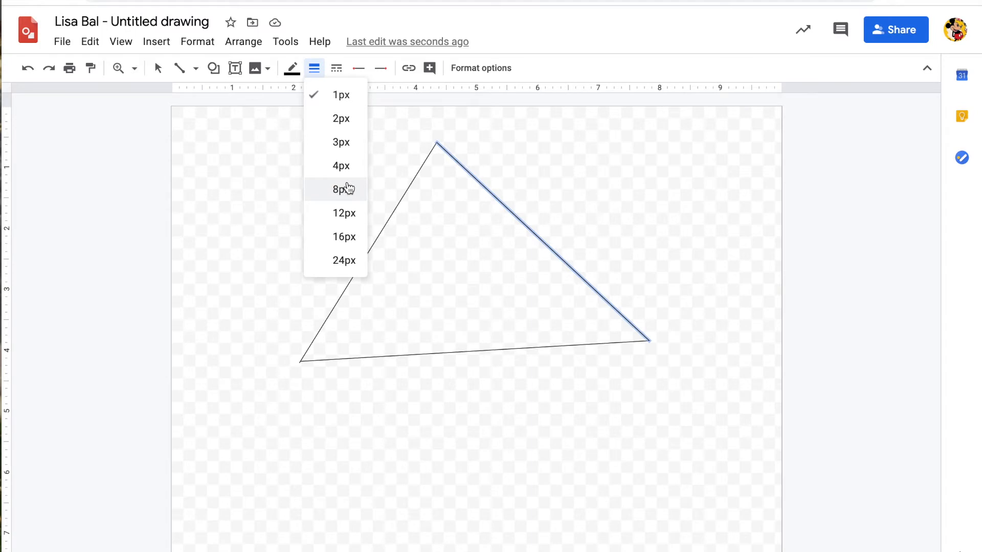
pyautogui.click(347, 189)
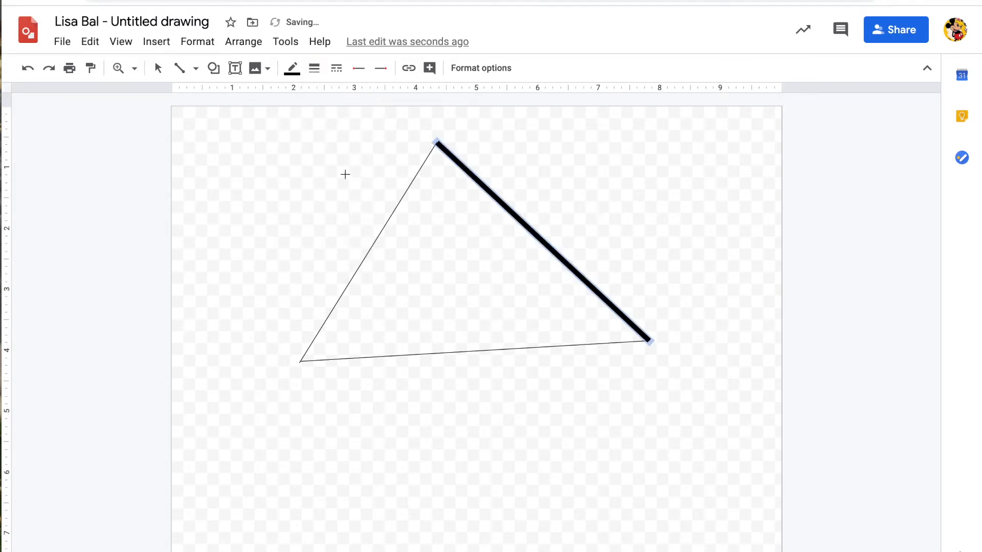
pyautogui.click(336, 71)
pyautogui.click(360, 121)
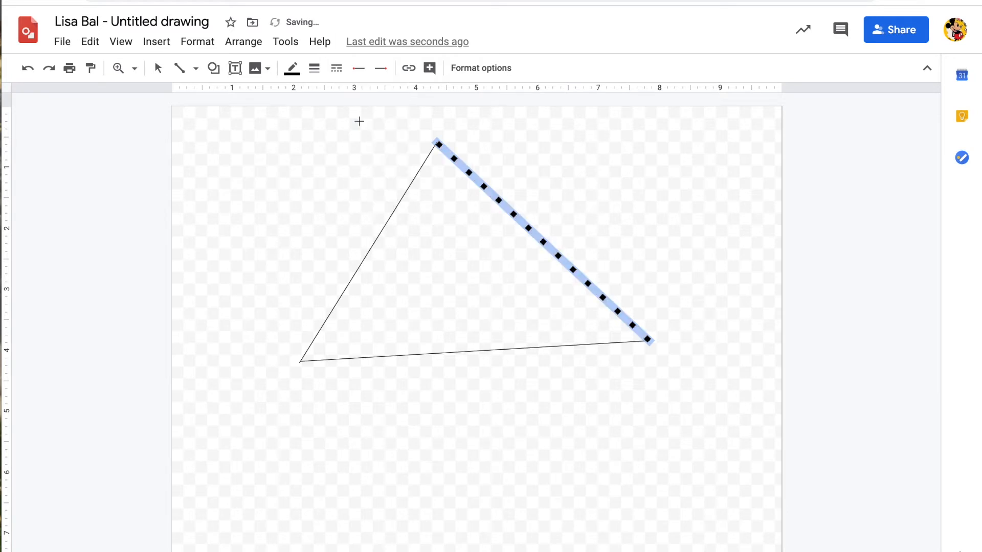
# Add a filled arrowhead to the start of the dotted line and a filled diamond to its end.
pyautogui.click(360, 70)
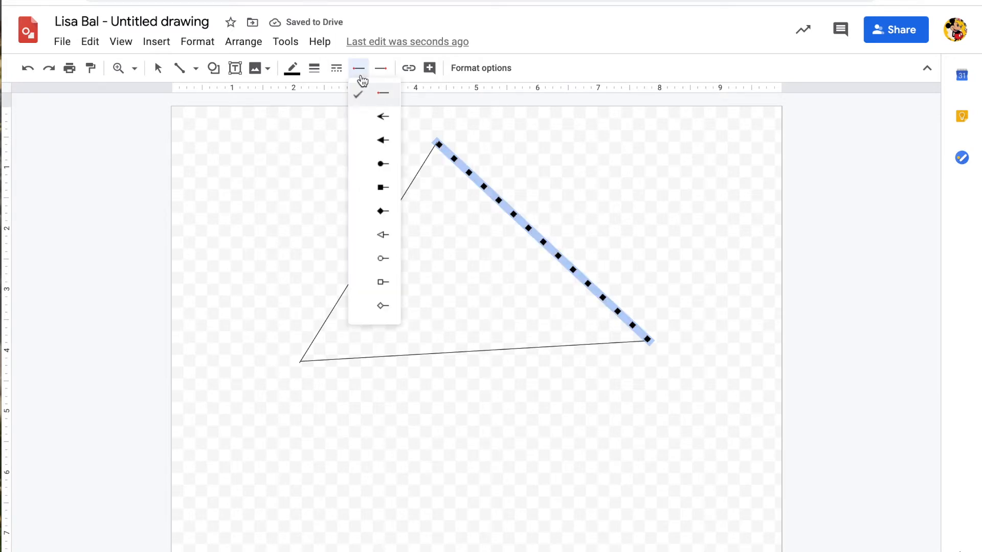
pyautogui.click(382, 117)
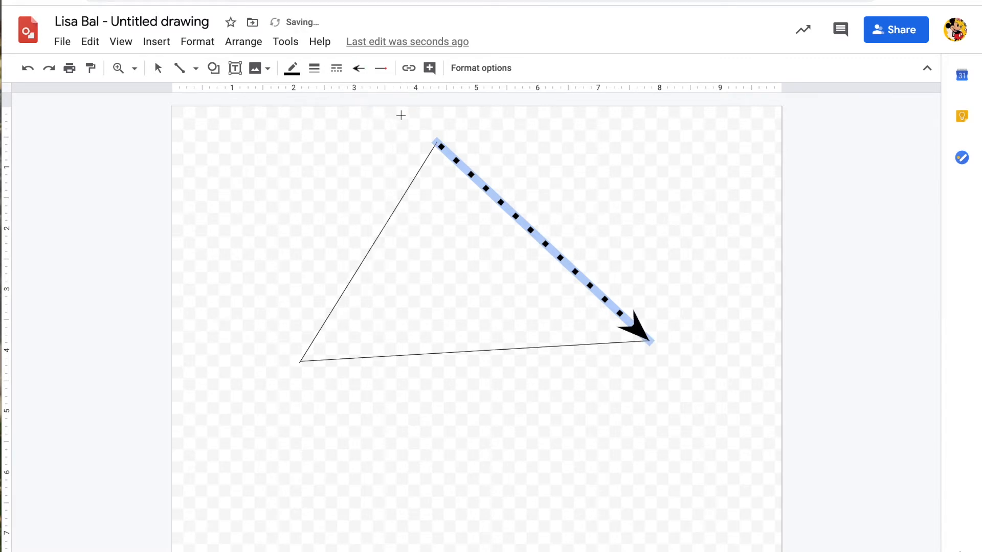
pyautogui.click(385, 73)
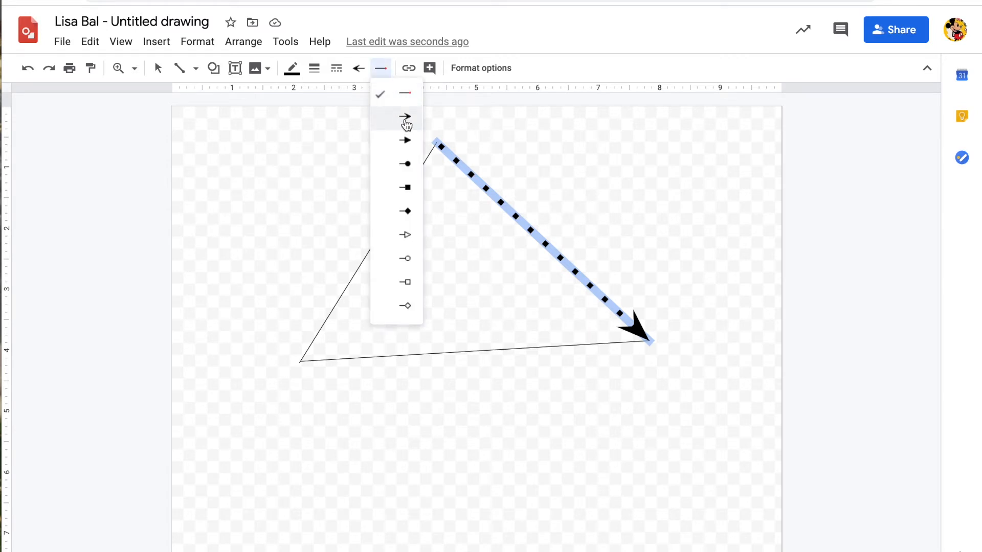
pyautogui.click(413, 210)
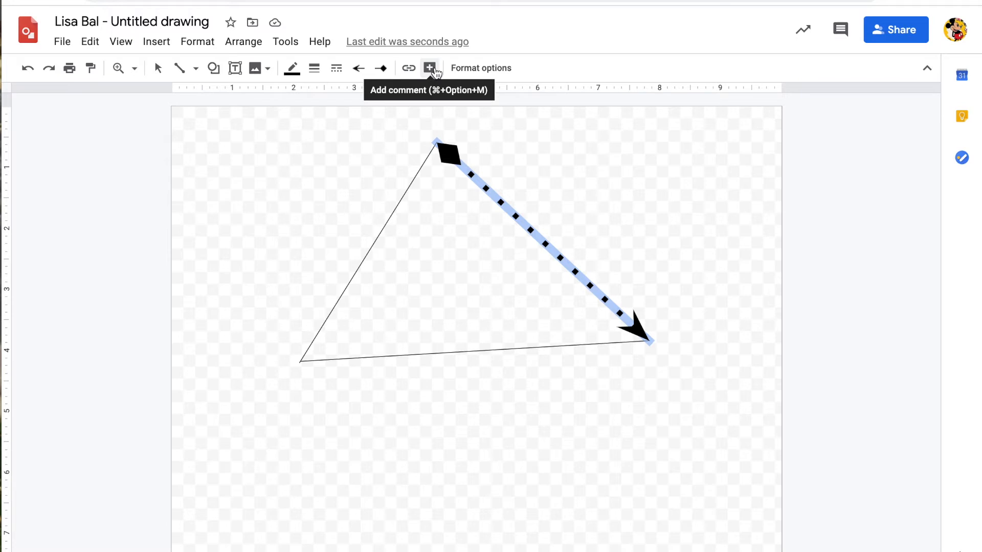
# Show the dotted line's size and rotation options and move its diamond endpoint inward so it spans about 2.85 by 1.25 in.
pyautogui.click(489, 68)
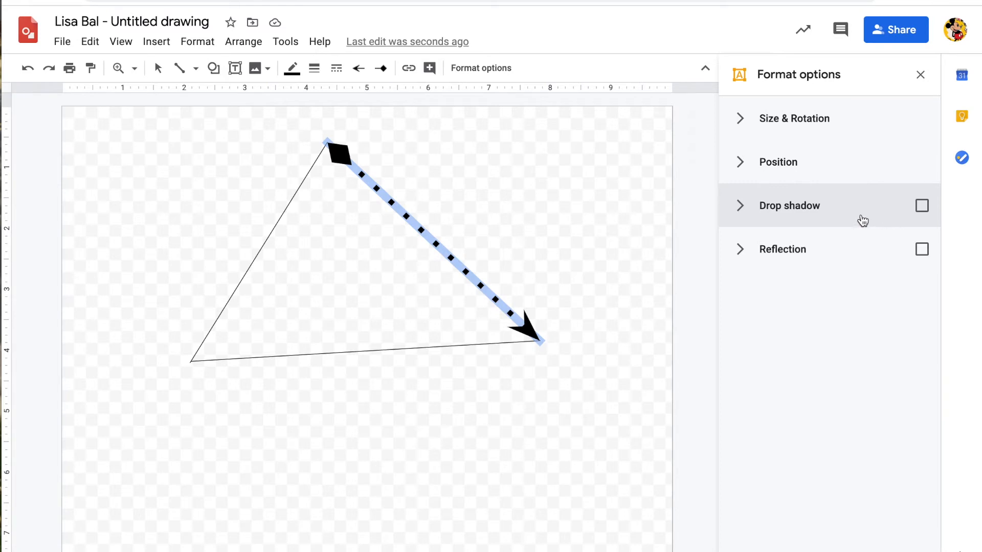
pyautogui.click(785, 120)
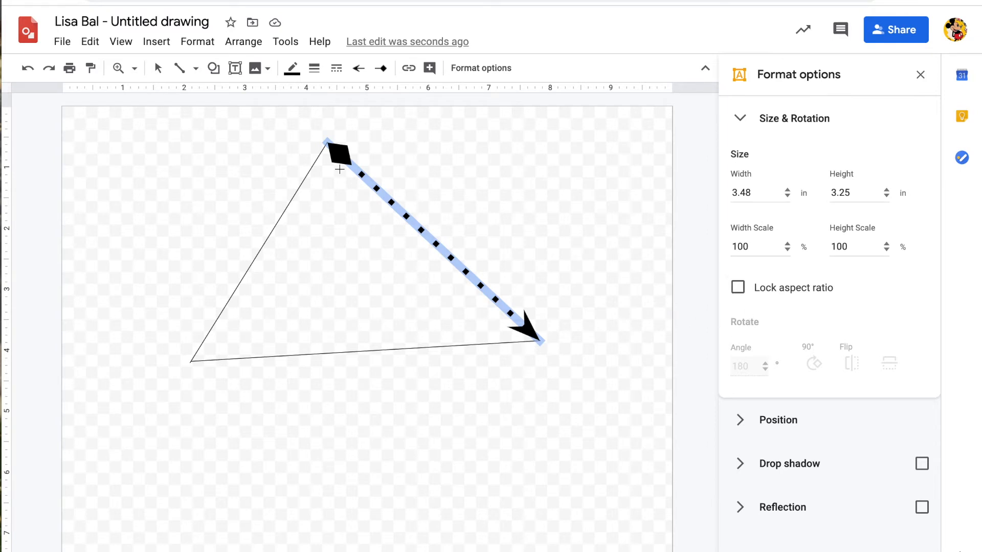
pyautogui.click(158, 68)
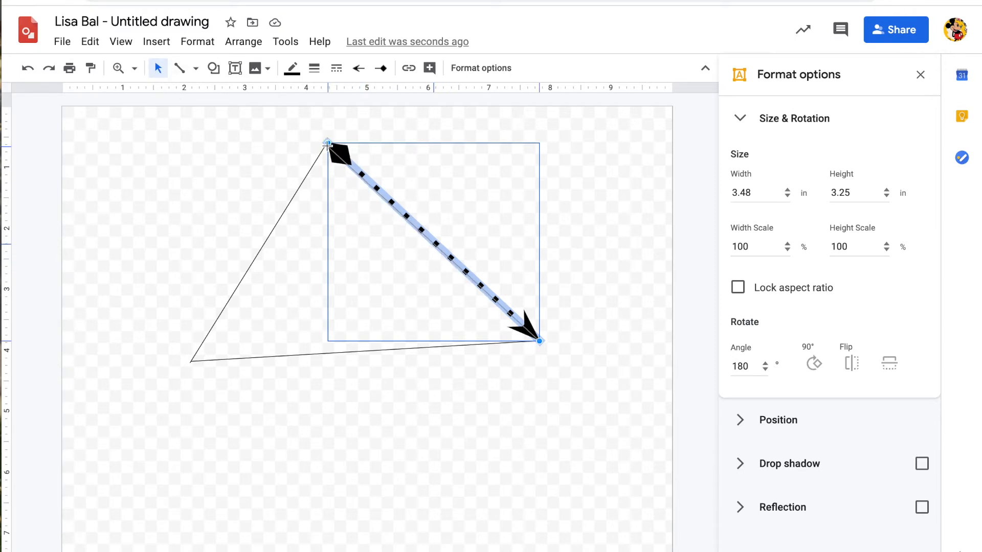
pyautogui.moveTo(327, 142); pyautogui.dragTo(367, 264)
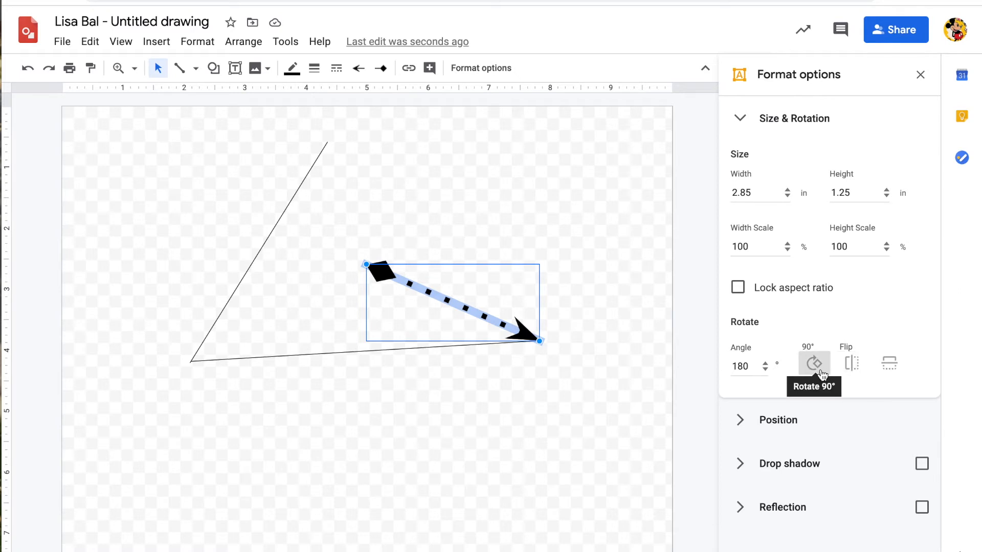
# Flip the dotted line horizontally and vertically, and rotate it in 90° increments until its angle is 180°.
pyautogui.click(849, 375)
pyautogui.click(851, 363)
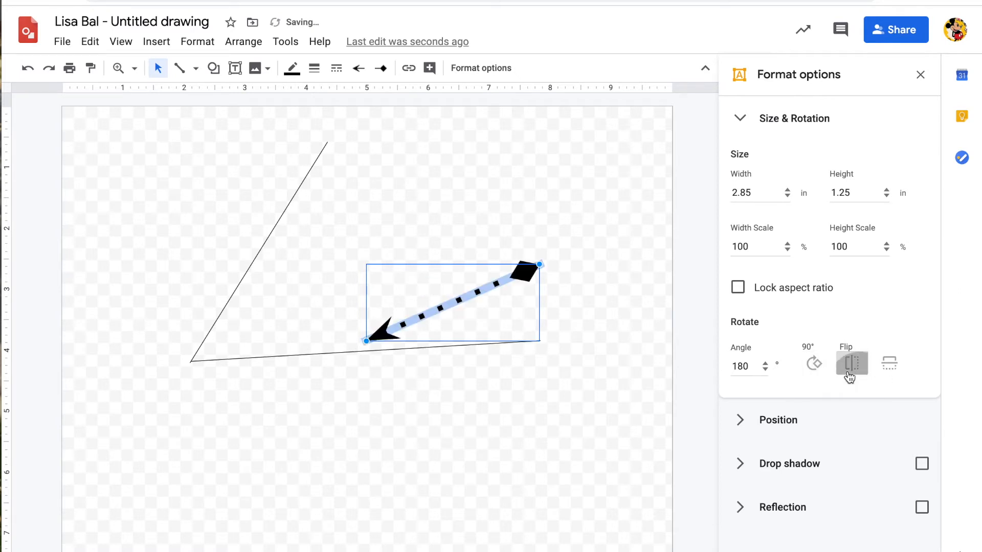
pyautogui.click(883, 364)
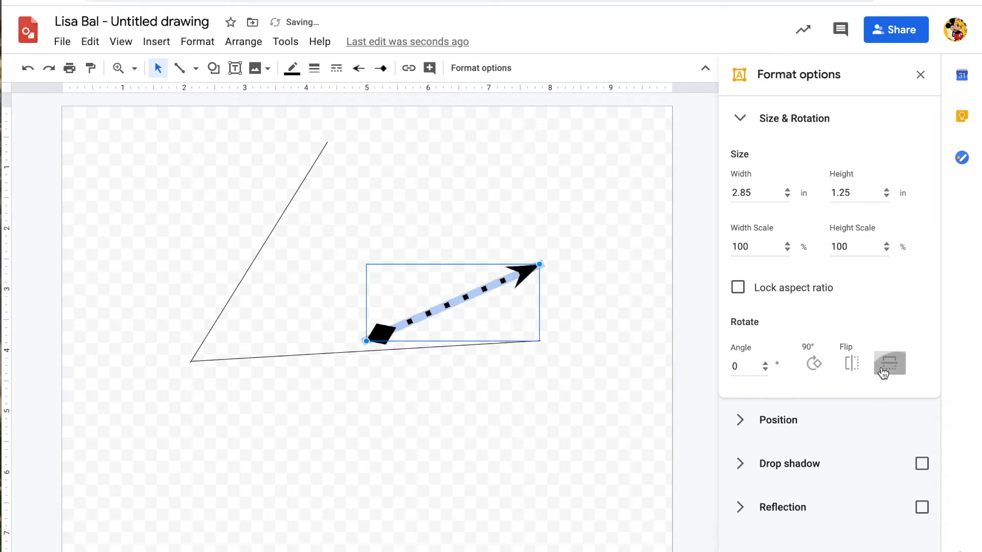
pyautogui.click(883, 373)
pyautogui.click(814, 372)
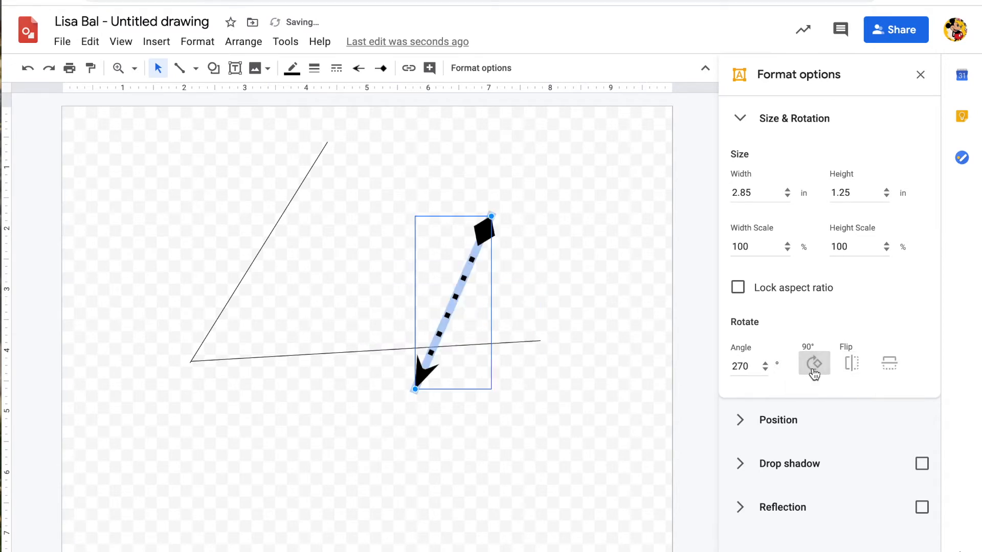
pyautogui.click(813, 373)
pyautogui.click(813, 372)
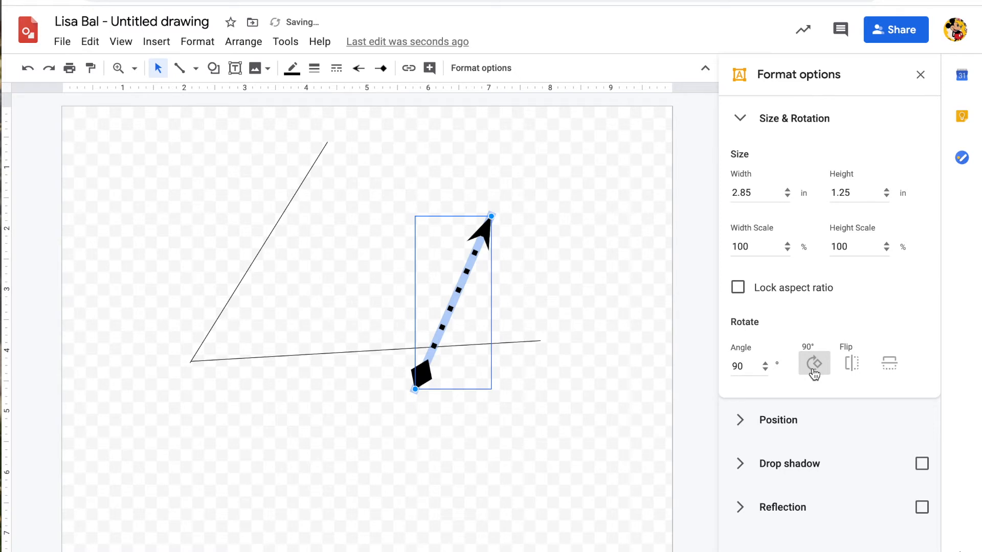
pyautogui.click(814, 372)
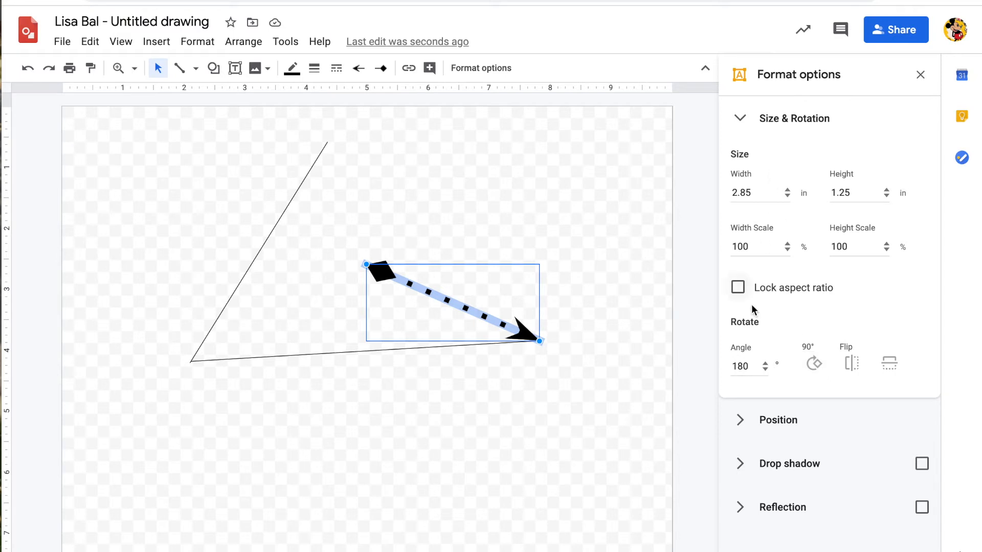
# Nudge the dotted line's rotation angle in small increments in one direction and back to 180°.
pyautogui.click(765, 362)
pyautogui.click(764, 362)
pyautogui.click(764, 363)
pyautogui.click(765, 362)
pyautogui.click(764, 362)
pyautogui.click(764, 362)
pyautogui.click(764, 362)
pyautogui.click(764, 362)
pyautogui.click(765, 368)
pyautogui.click(765, 369)
pyautogui.click(765, 368)
pyautogui.click(765, 368)
pyautogui.click(764, 369)
pyautogui.click(765, 369)
pyautogui.click(765, 369)
pyautogui.click(765, 368)
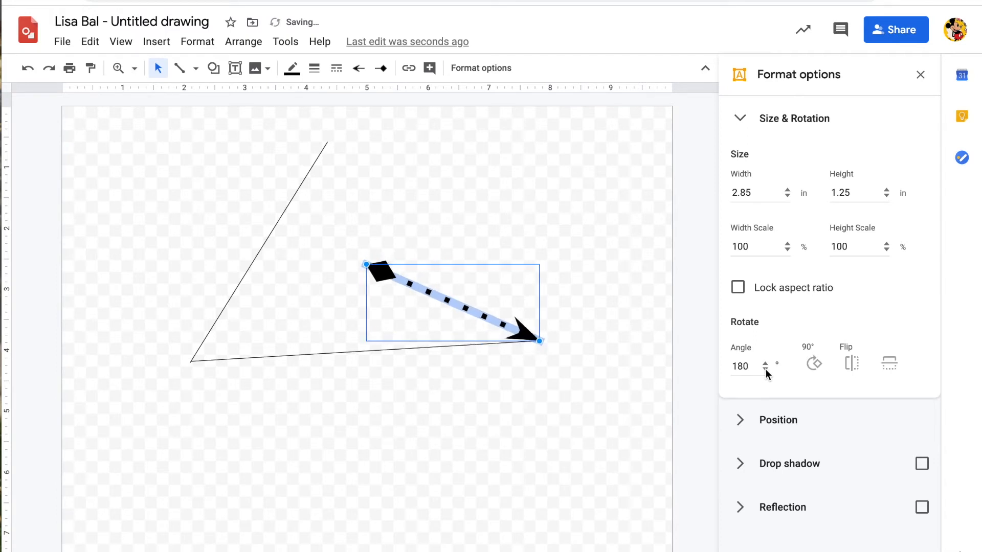
# Rotate the dotted line through a full turn in four 90° increments.
pyautogui.click(816, 367)
pyautogui.click(816, 367)
pyautogui.click(816, 367)
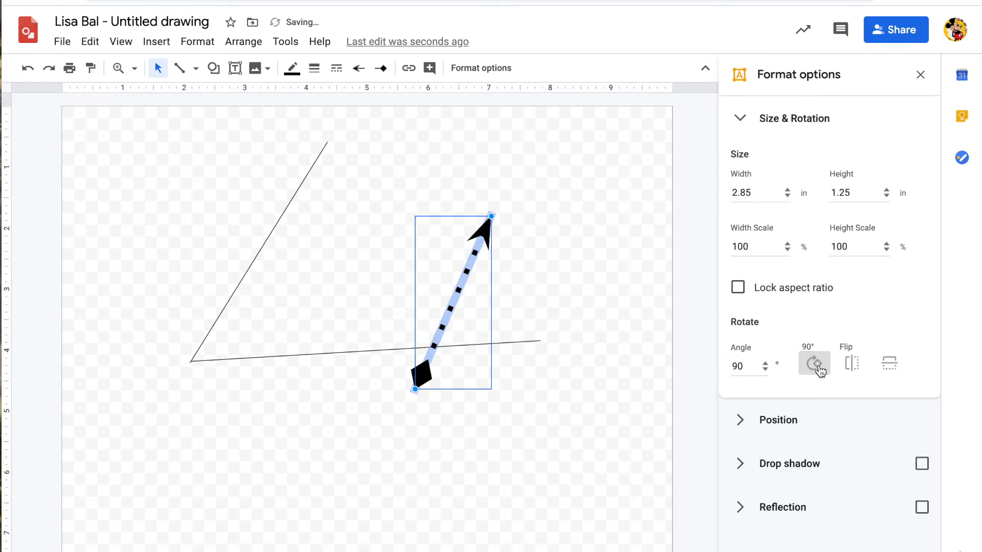
pyautogui.click(816, 368)
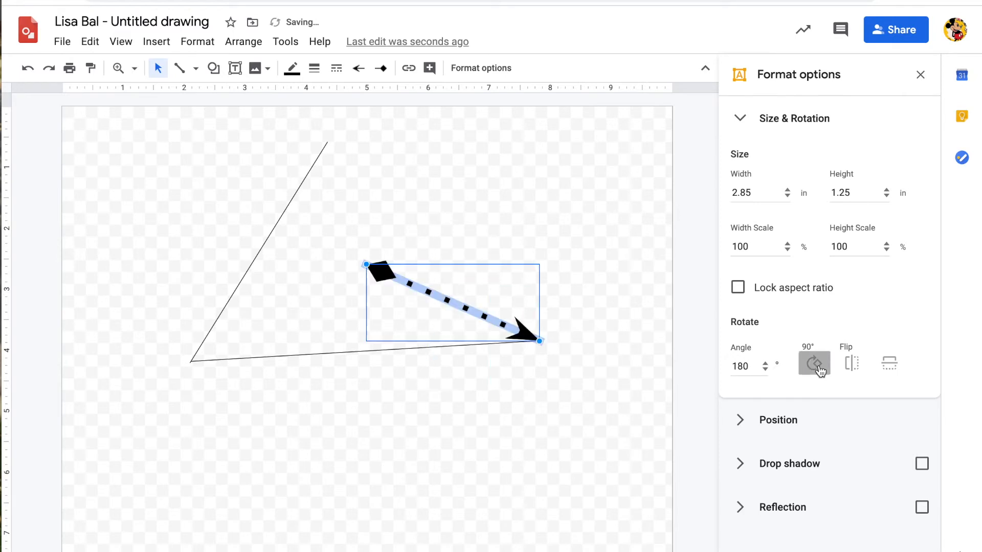
# Nudge the dotted line's angle seven increments one way and seven back.
pyautogui.click(766, 364)
pyautogui.click(766, 364)
pyautogui.click(766, 364)
pyautogui.click(766, 364)
pyautogui.click(765, 364)
pyautogui.click(766, 364)
pyautogui.click(765, 364)
pyautogui.click(766, 372)
pyautogui.click(765, 373)
pyautogui.click(765, 372)
pyautogui.click(765, 372)
pyautogui.click(765, 372)
pyautogui.click(765, 372)
pyautogui.click(765, 372)
# Collapse the size and rotation options and set the dotted line's position reference point to Center.
pyautogui.click(741, 119)
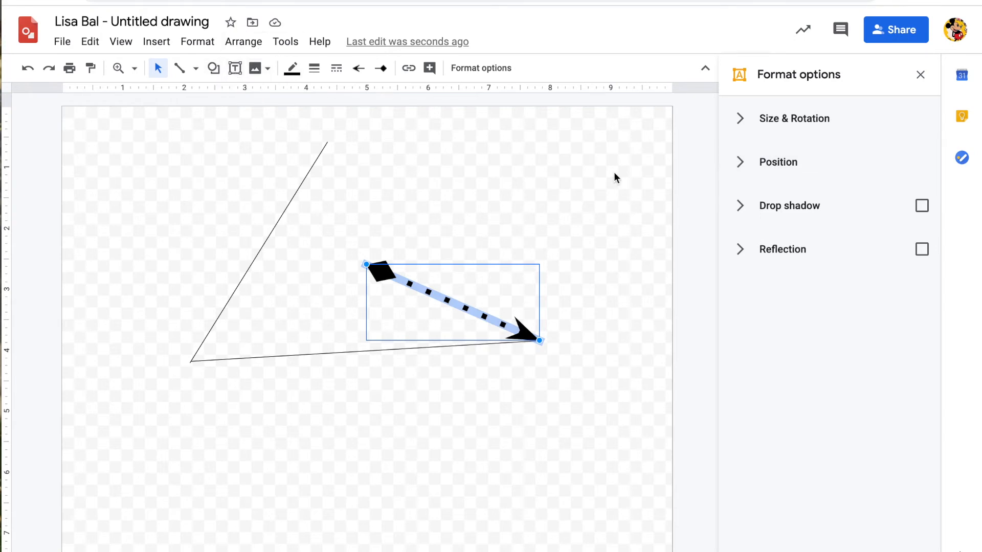
pyautogui.click(771, 167)
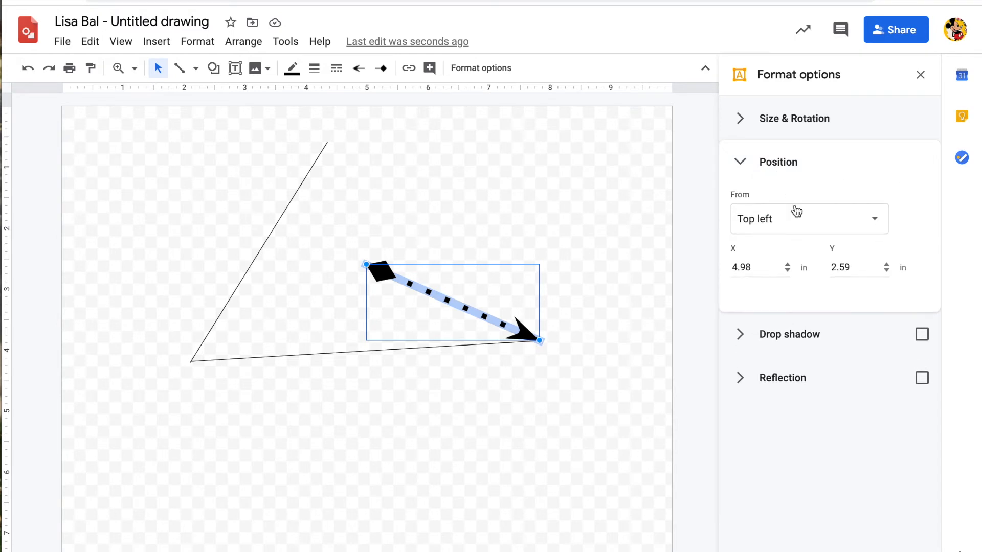
pyautogui.click(874, 220)
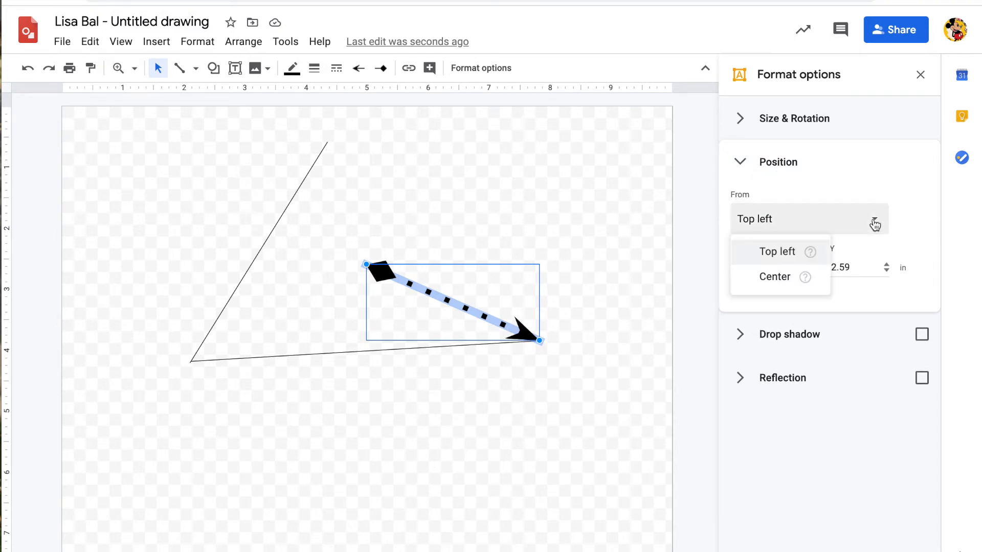
pyautogui.click(778, 278)
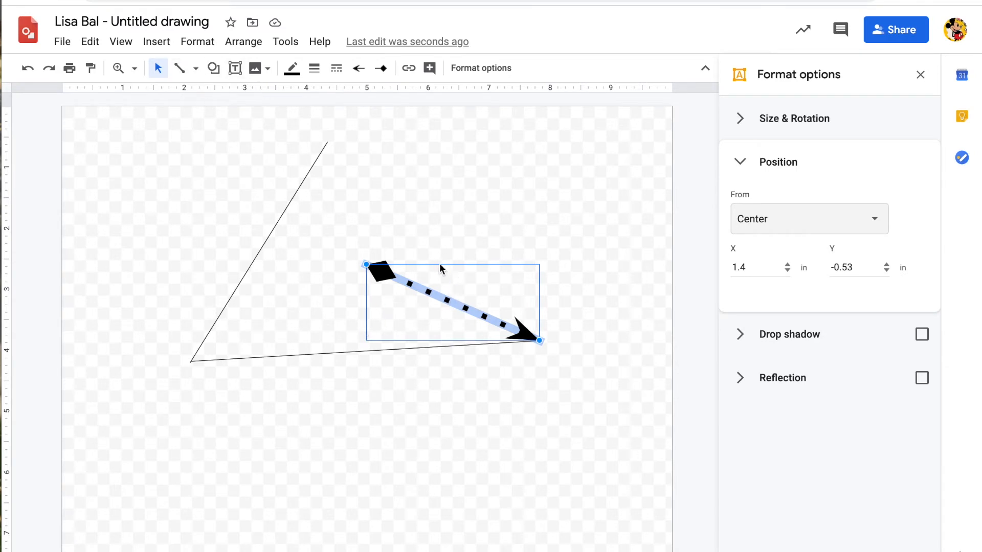
# Move the dotted line around the canvas and leave it near the upper-left corner at about X -2.82 in, Y -2.27 in.
pyautogui.moveTo(443, 301); pyautogui.dragTo(520, 196)
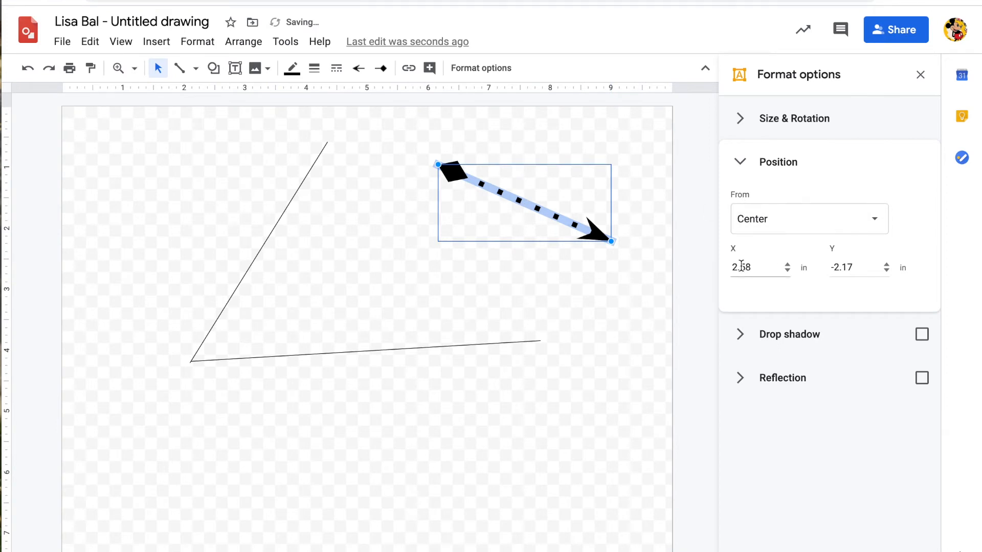
pyautogui.moveTo(519, 203); pyautogui.dragTo(539, 439)
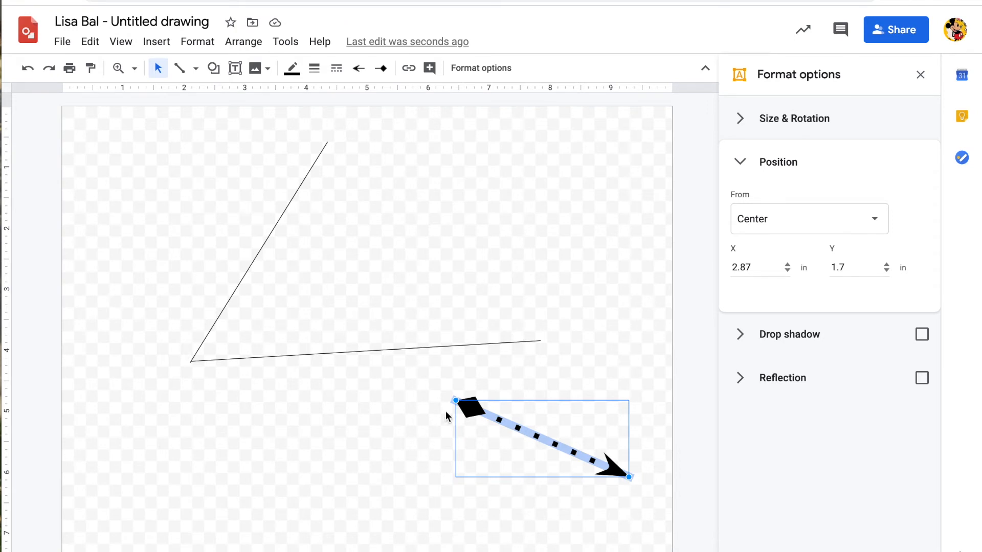
pyautogui.moveTo(560, 438); pyautogui.dragTo(198, 197)
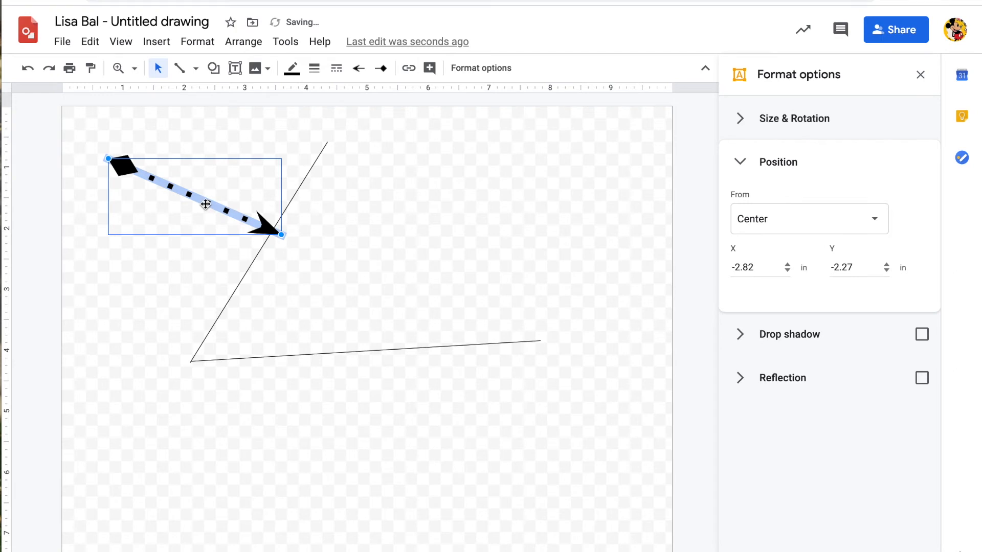
# Move the dotted line toward the lower right and back up to about X 2.36 in, Y -1.58 in, and collapse the position options.
pyautogui.moveTo(205, 203); pyautogui.dragTo(578, 420)
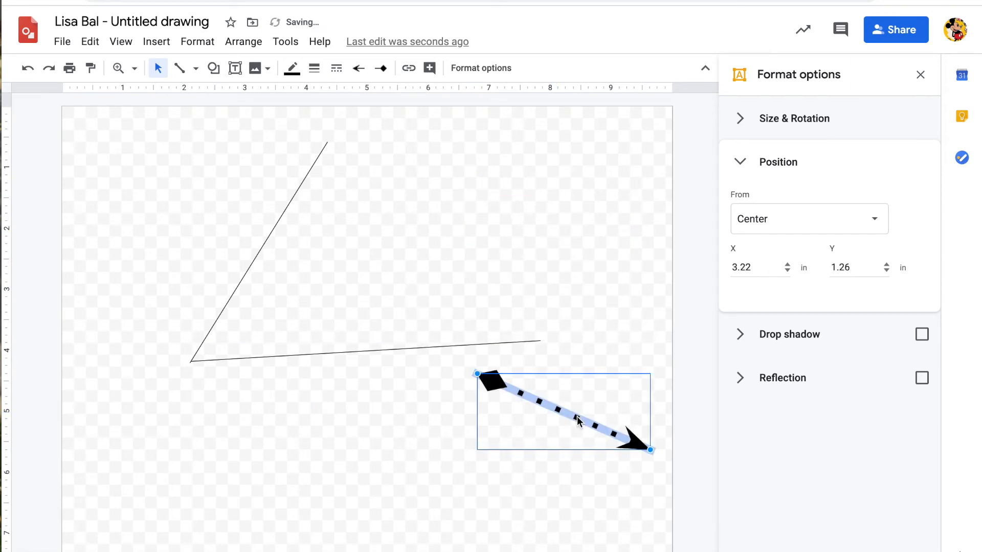
pyautogui.moveTo(574, 416); pyautogui.dragTo(521, 243)
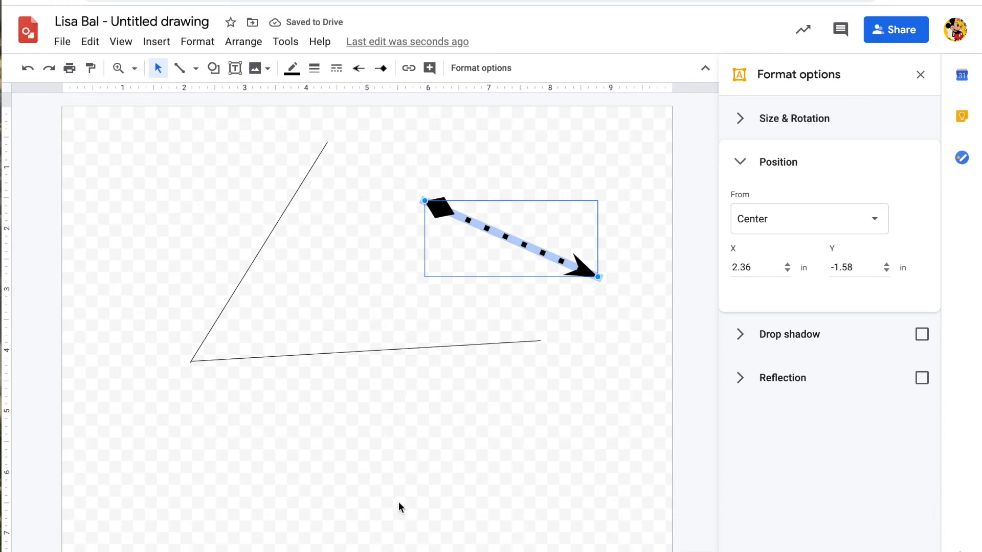
pyautogui.click(740, 161)
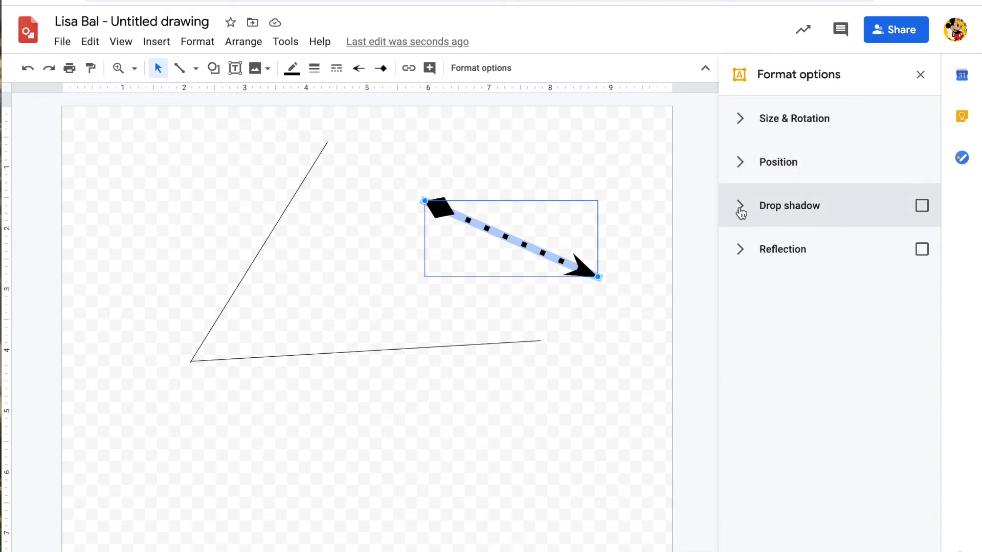
# Try a drop shadow on the dotted line, nudge its transparency, and turn the shadow off again.
pyautogui.click(741, 212)
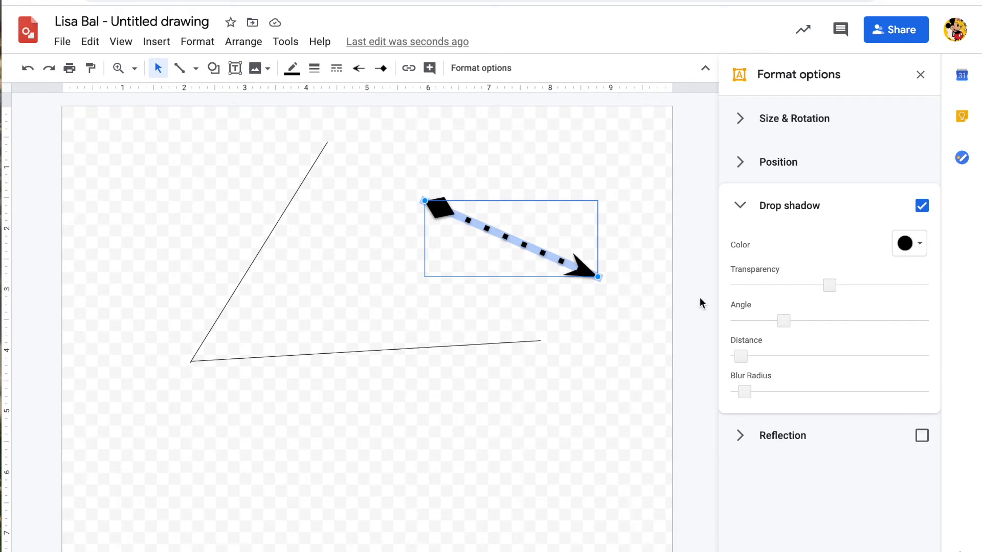
pyautogui.moveTo(833, 288)
pyautogui.mouseDown()
pyautogui.moveTo(903, 292)
pyautogui.moveTo(735, 290)
pyautogui.moveTo(830, 283)
pyautogui.moveTo(771, 283)
pyautogui.moveTo(828, 292)
pyautogui.mouseUp()
pyautogui.click(741, 209)
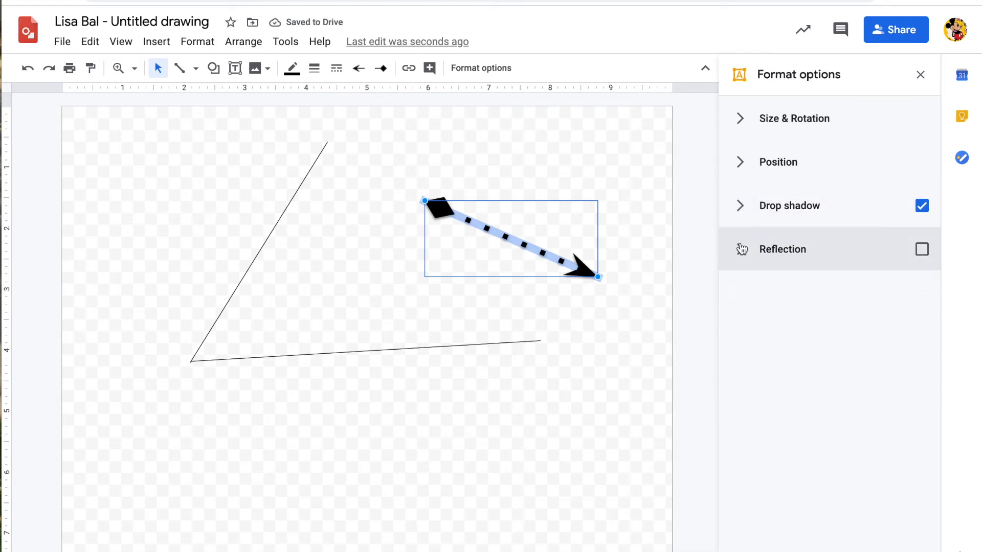
pyautogui.click(922, 206)
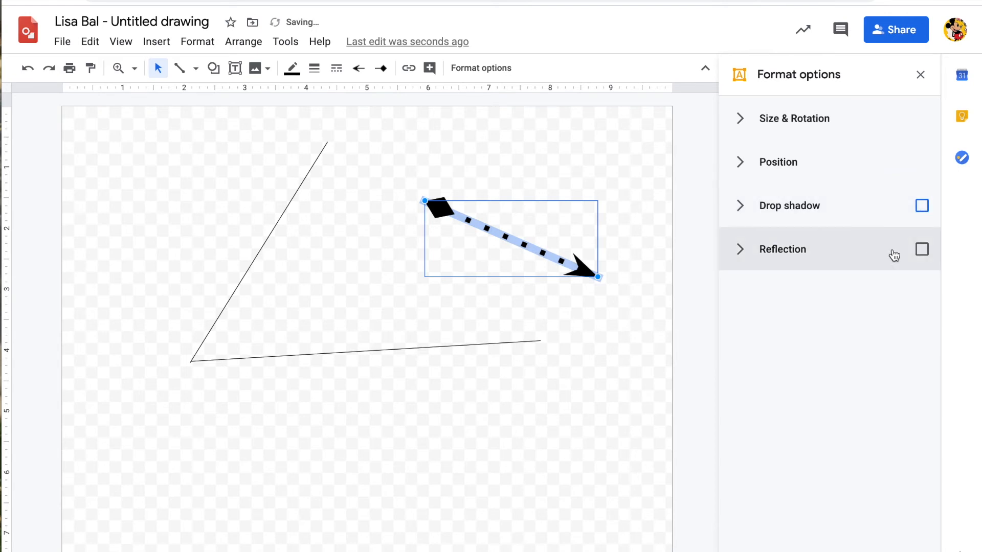
# Try a reflection on the dotted line, varying its distance between maximum and minimum and nudging its size, and turn it off again.
pyautogui.click(926, 252)
pyautogui.click(742, 251)
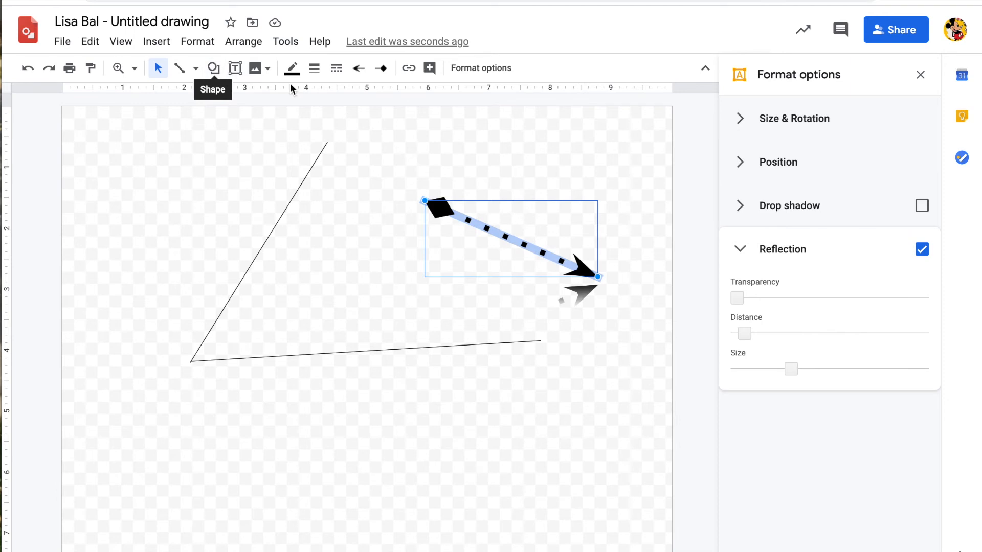
pyautogui.moveTo(741, 298); pyautogui.dragTo(834, 336)
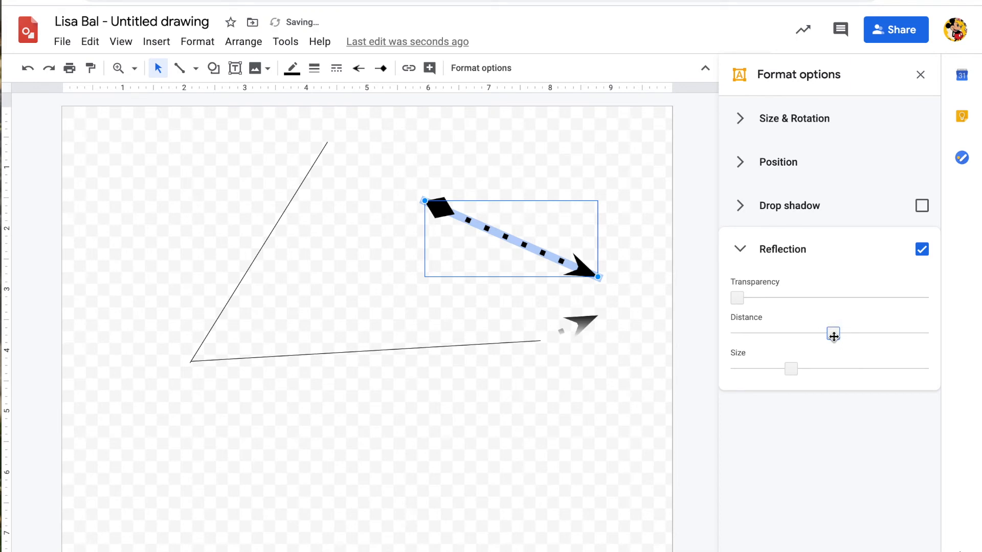
pyautogui.moveTo(834, 336); pyautogui.dragTo(920, 333)
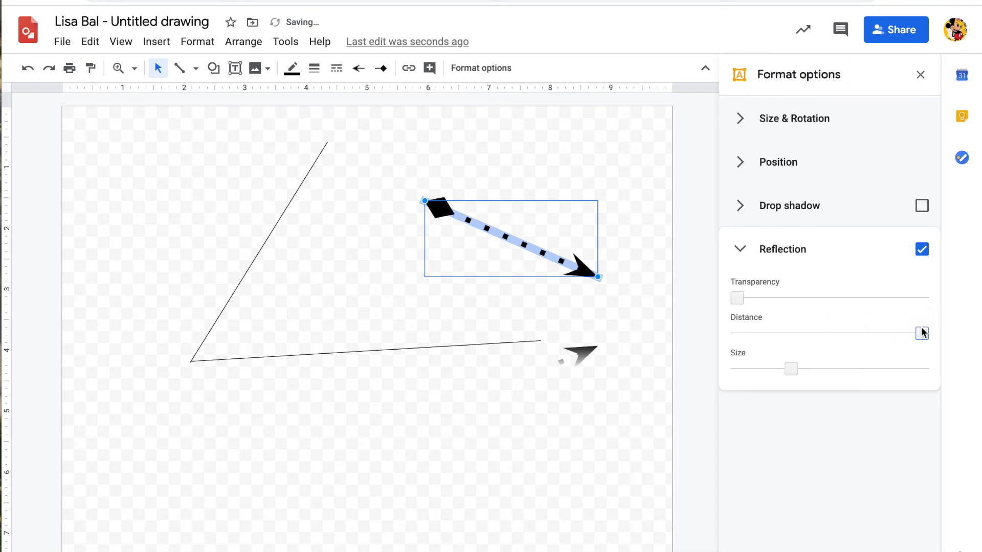
pyautogui.moveTo(918, 334); pyautogui.dragTo(755, 333)
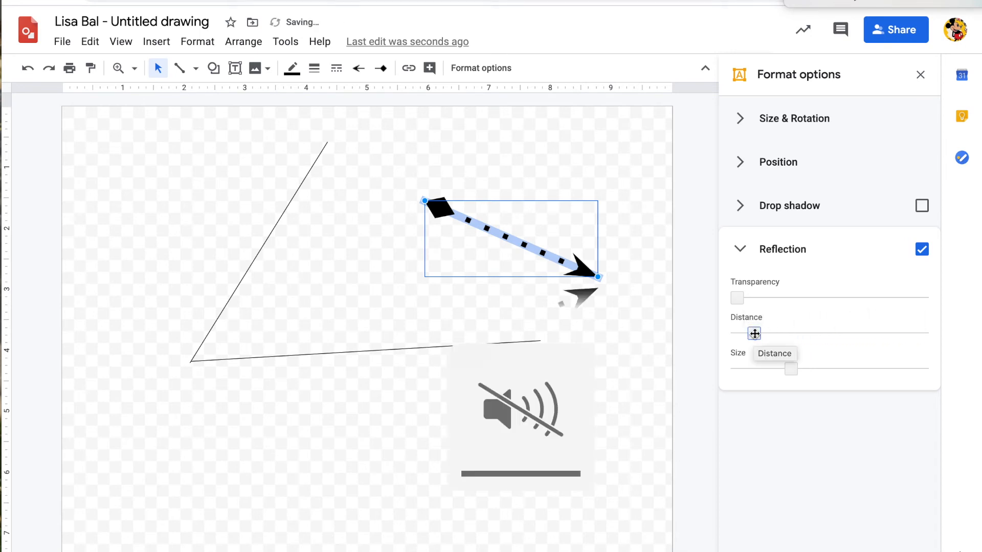
pyautogui.moveTo(755, 333); pyautogui.dragTo(736, 335)
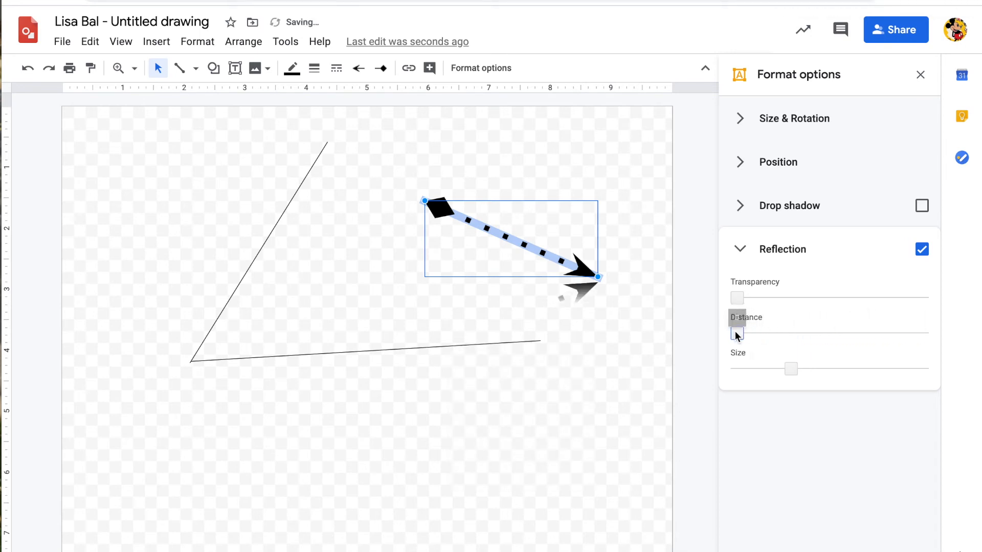
pyautogui.moveTo(791, 368)
pyautogui.mouseDown()
pyautogui.moveTo(916, 366)
pyautogui.moveTo(741, 368)
pyautogui.moveTo(794, 371)
pyautogui.mouseUp()
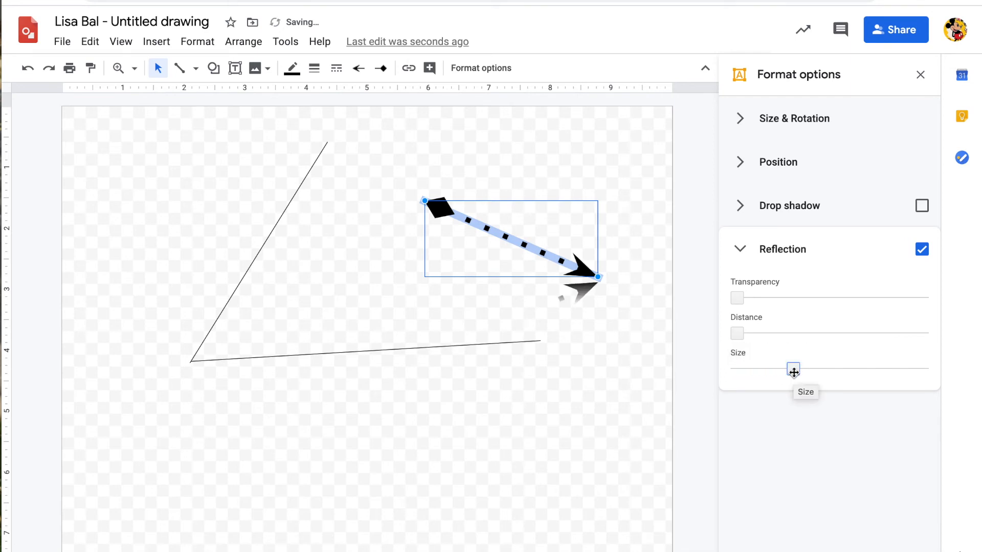
pyautogui.click(910, 250)
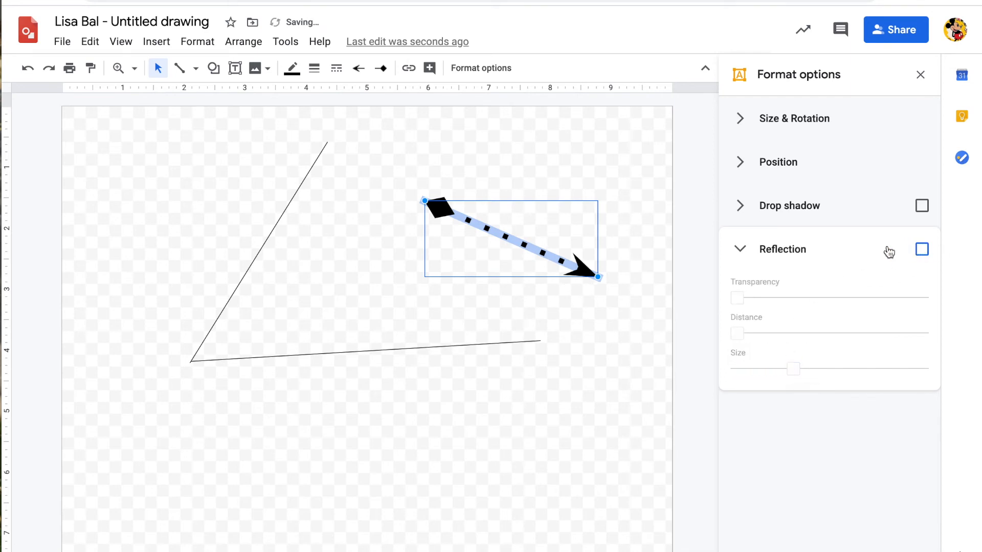
pyautogui.click(742, 253)
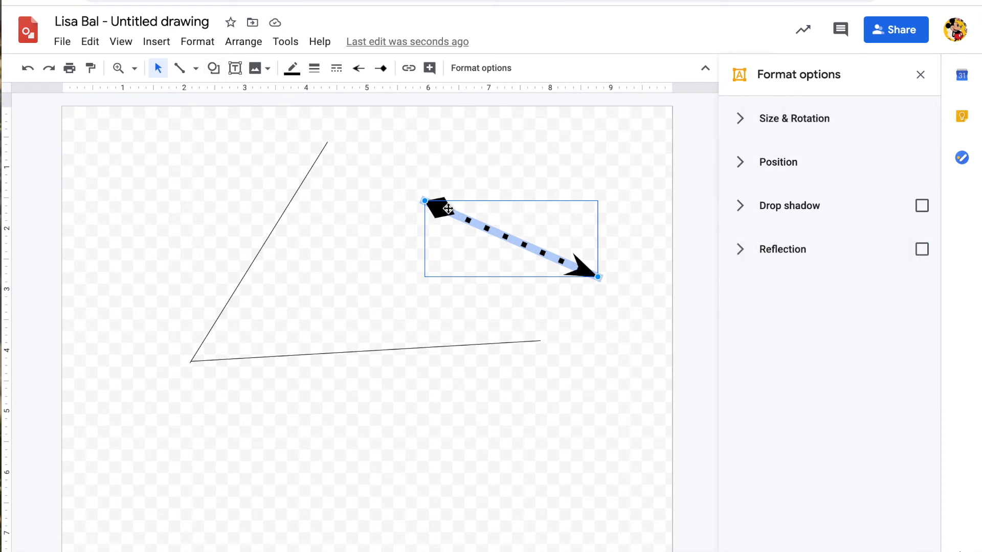
# Deselect the existing lines and draw an elbow connector about 2.4 in wide and 2.5 in high in the canvas's upper-left area.
pyautogui.click(309, 173)
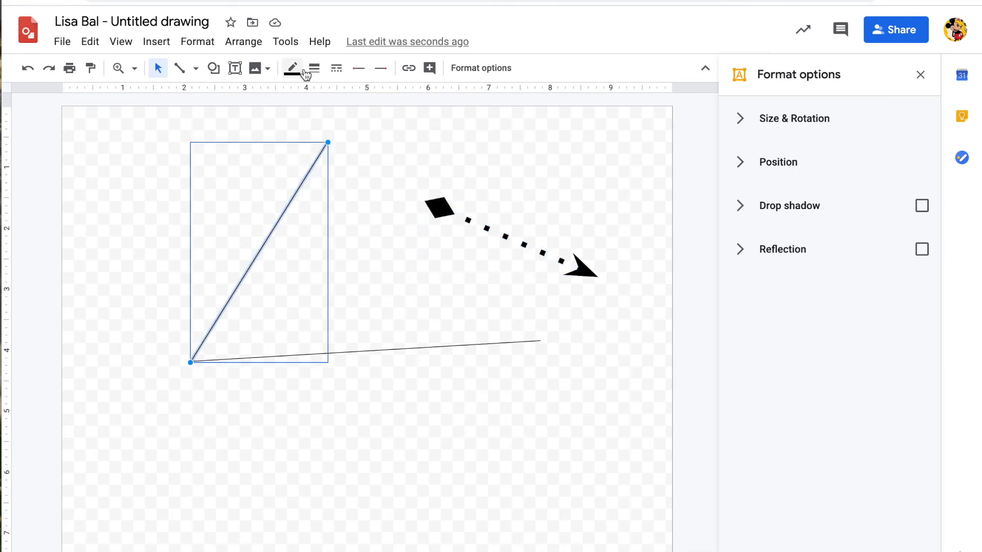
pyautogui.click(414, 132)
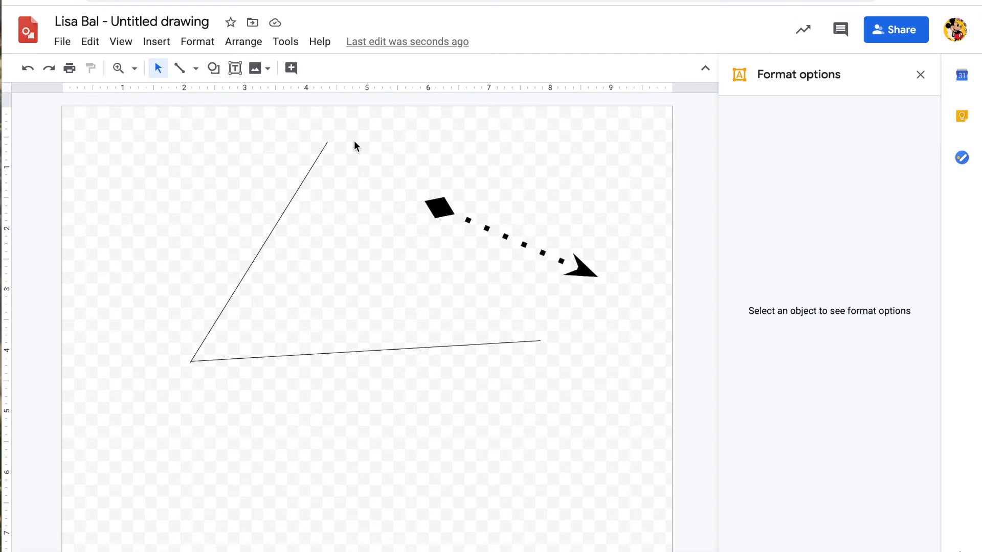
pyautogui.click(196, 72)
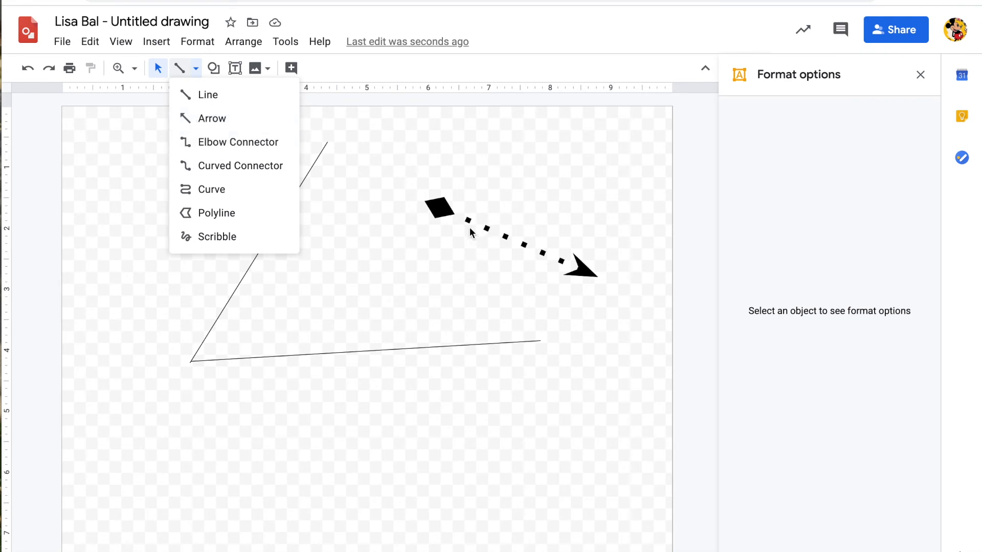
pyautogui.click(236, 143)
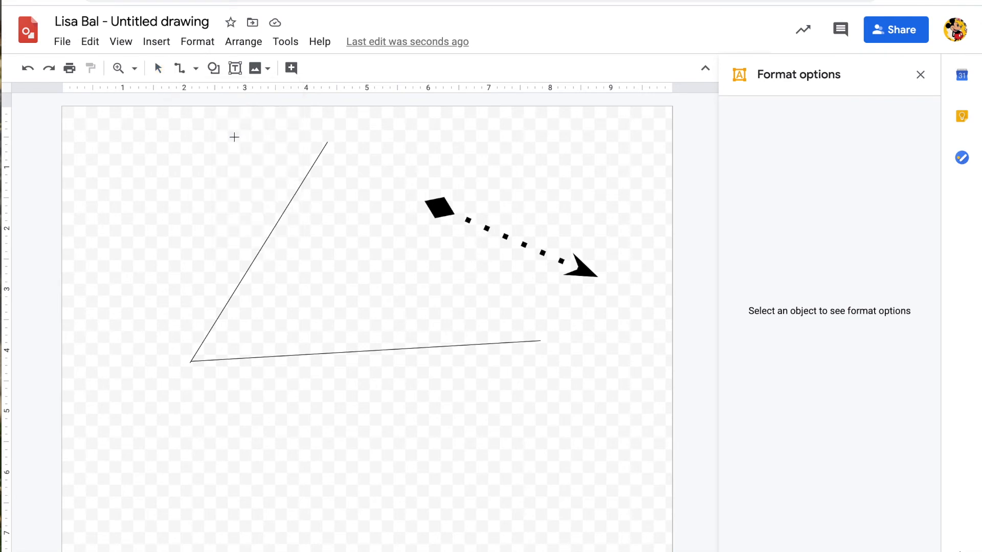
pyautogui.moveTo(137, 154); pyautogui.dragTo(278, 308)
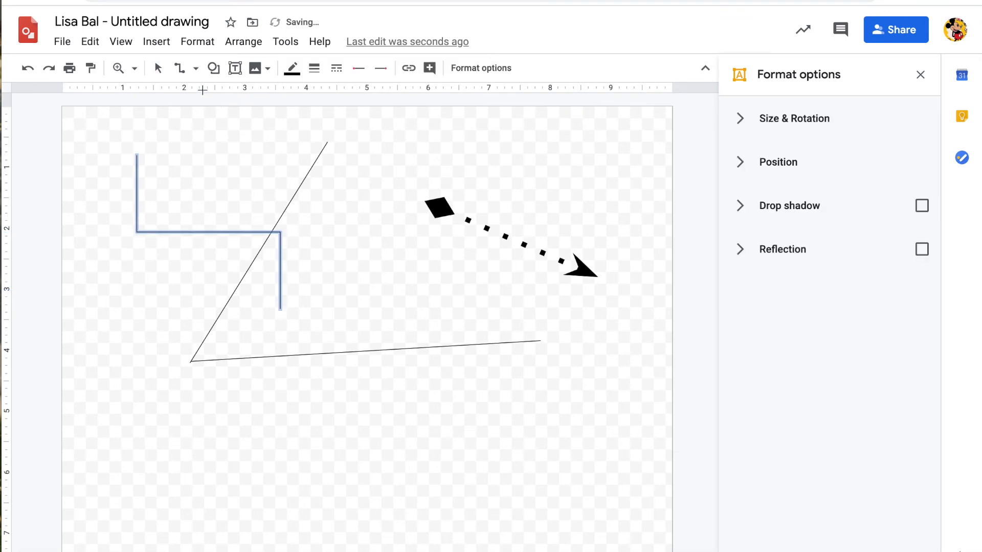
# Move the elbow connector down about 1 in and shift its middle segment to about two-thirds of the connector's height.
pyautogui.click(157, 68)
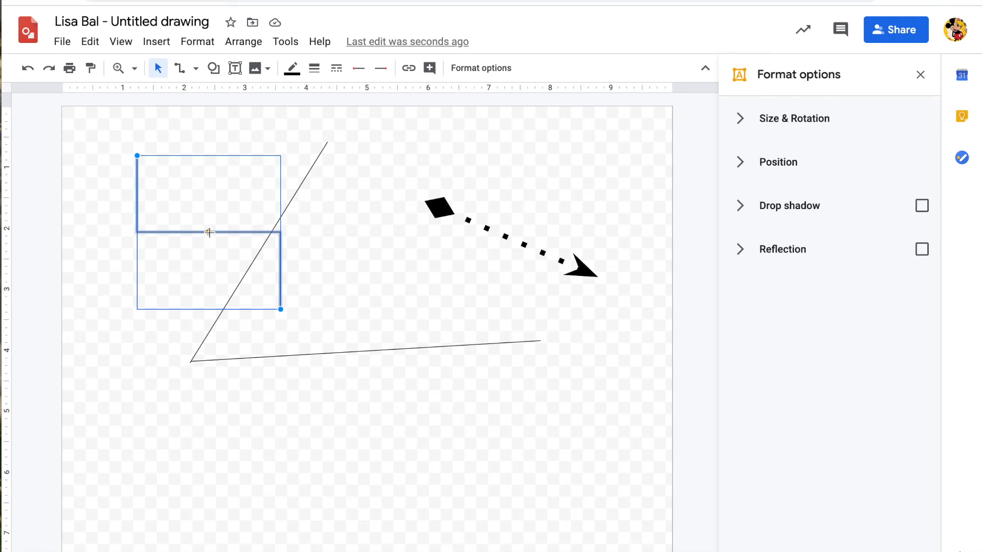
pyautogui.moveTo(209, 232); pyautogui.dragTo(207, 255)
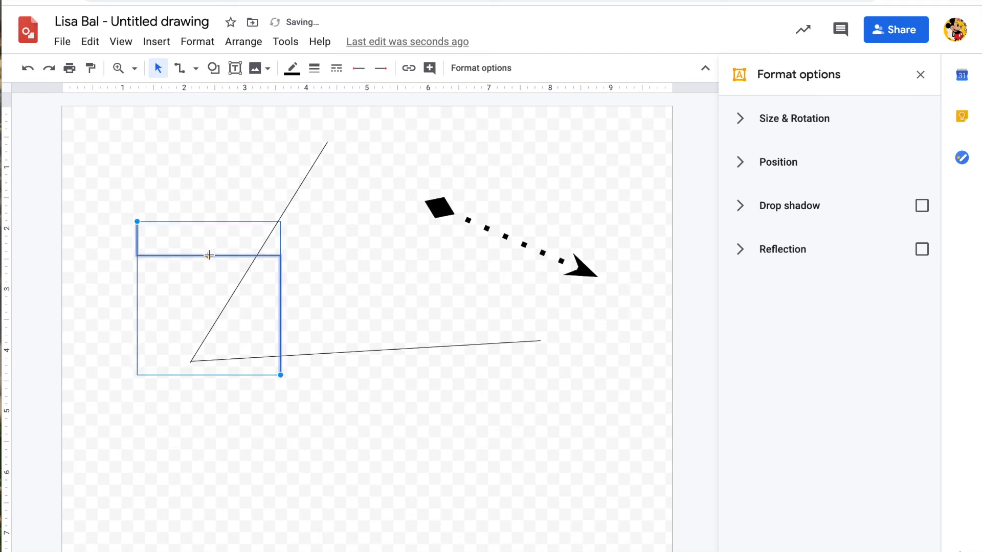
pyautogui.moveTo(208, 254); pyautogui.dragTo(209, 323)
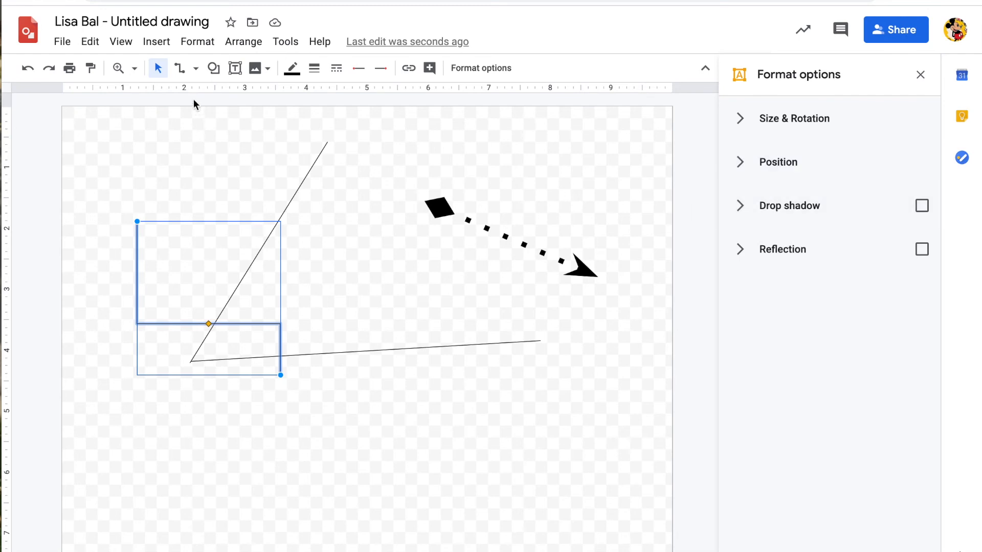
# Draw a curved connector about 2.6 in wide and 1.9 in high, running down across the diagonal line near the canvas's top.
pyautogui.click(195, 70)
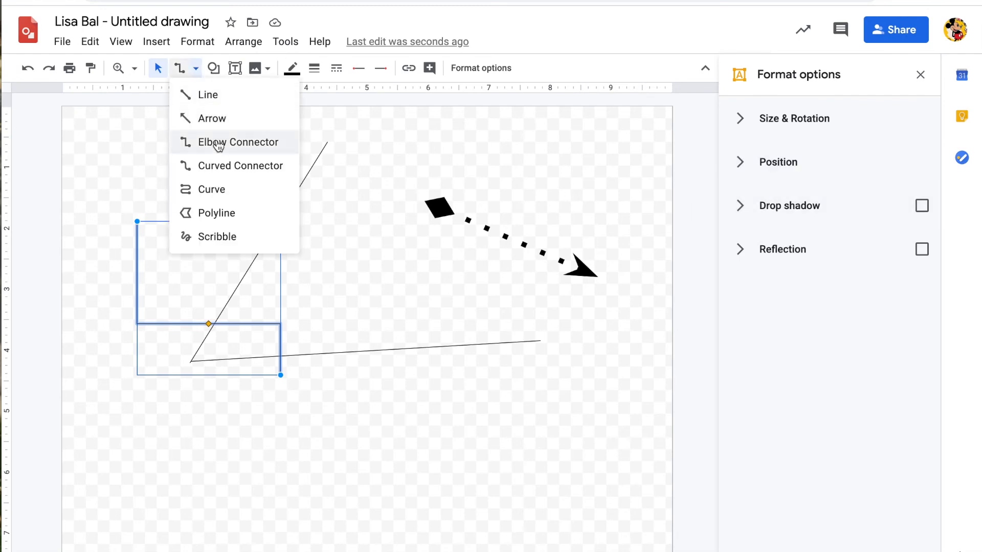
pyautogui.click(221, 165)
pyautogui.moveTo(173, 136); pyautogui.dragTo(331, 255)
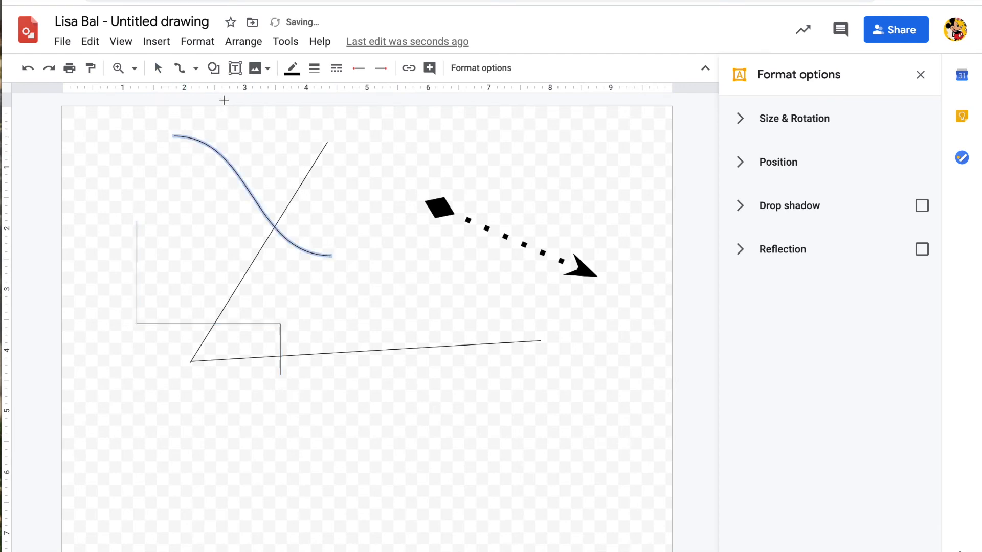
# Draw a closed irregular shape with the Curve tool, about 2.2 in wide and 2.9 in high, over the nearly horizontal line.
pyautogui.click(196, 69)
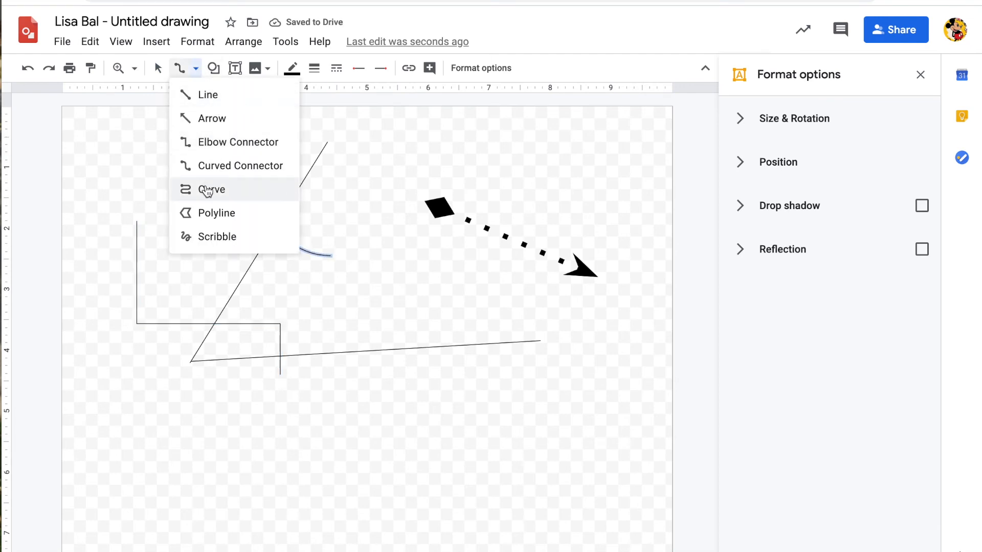
pyautogui.click(207, 190)
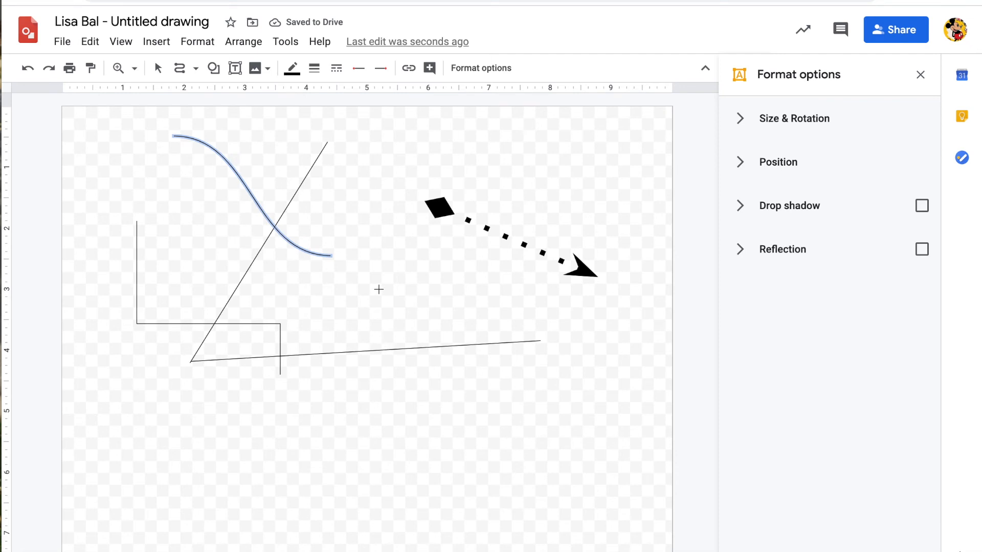
pyautogui.click(378, 289)
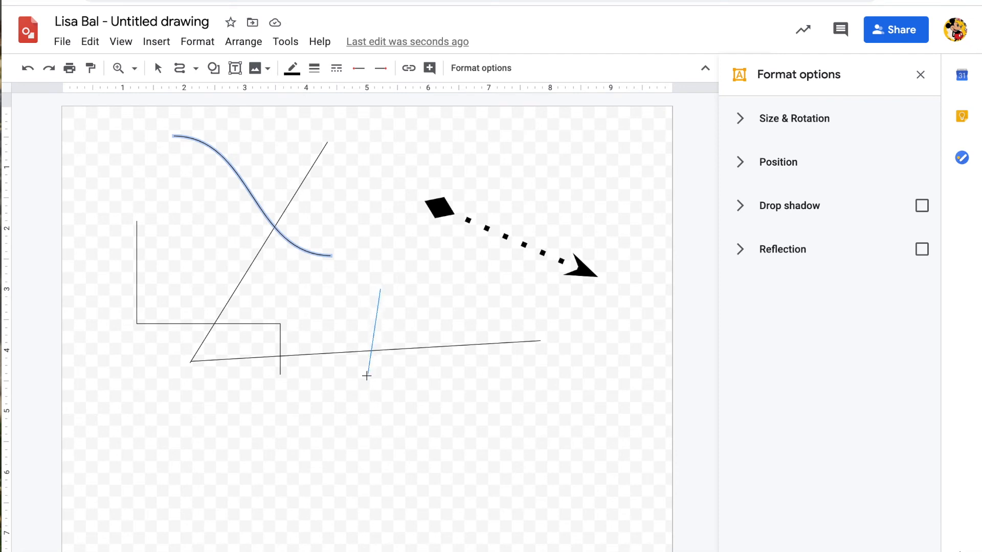
pyautogui.click(364, 397)
pyautogui.click(379, 290)
pyautogui.click(366, 406)
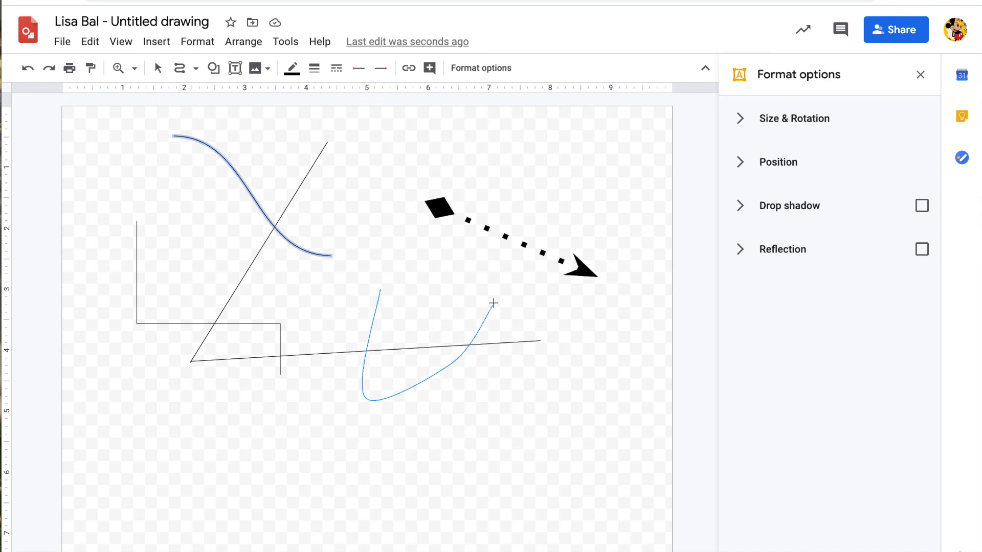
pyautogui.click(493, 303)
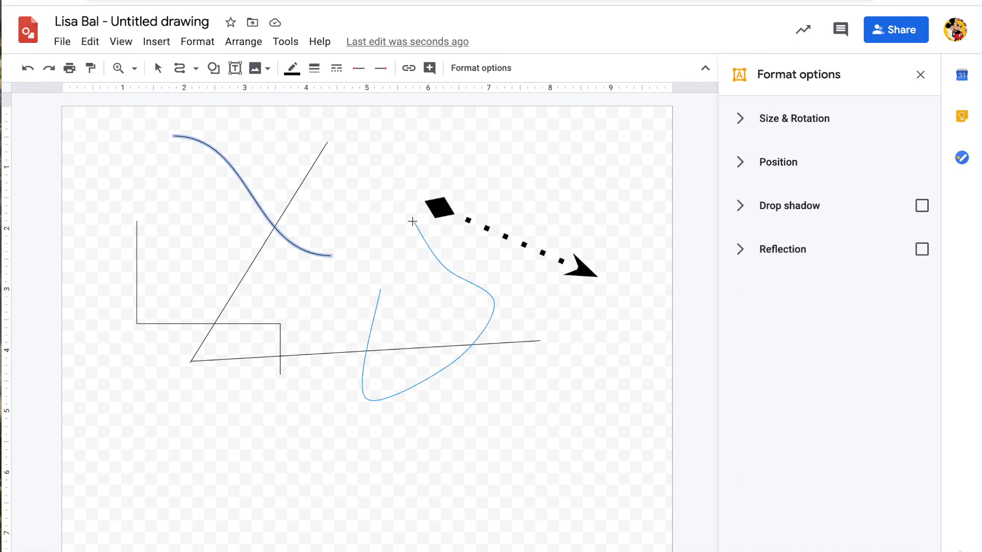
pyautogui.click(362, 247)
pyautogui.click(428, 289)
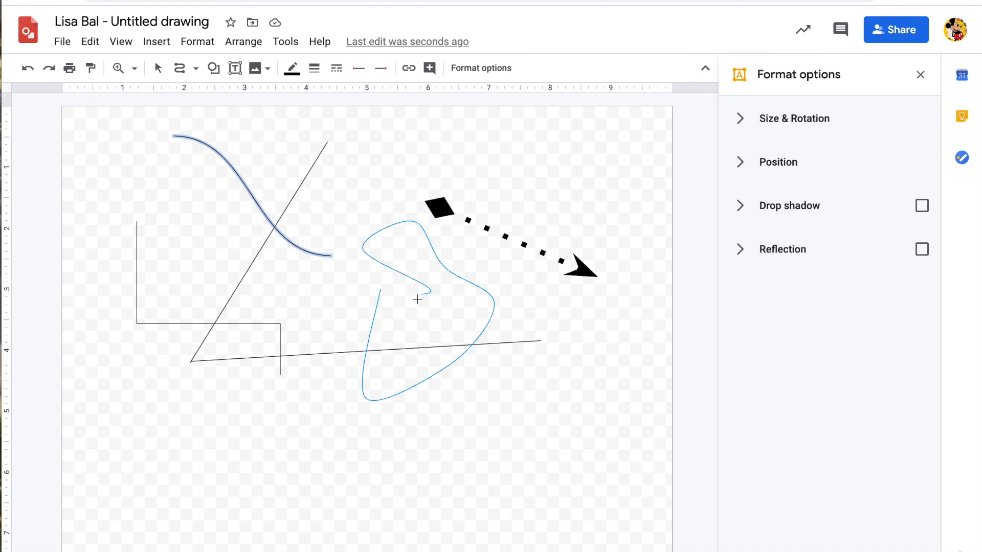
pyautogui.click(395, 343)
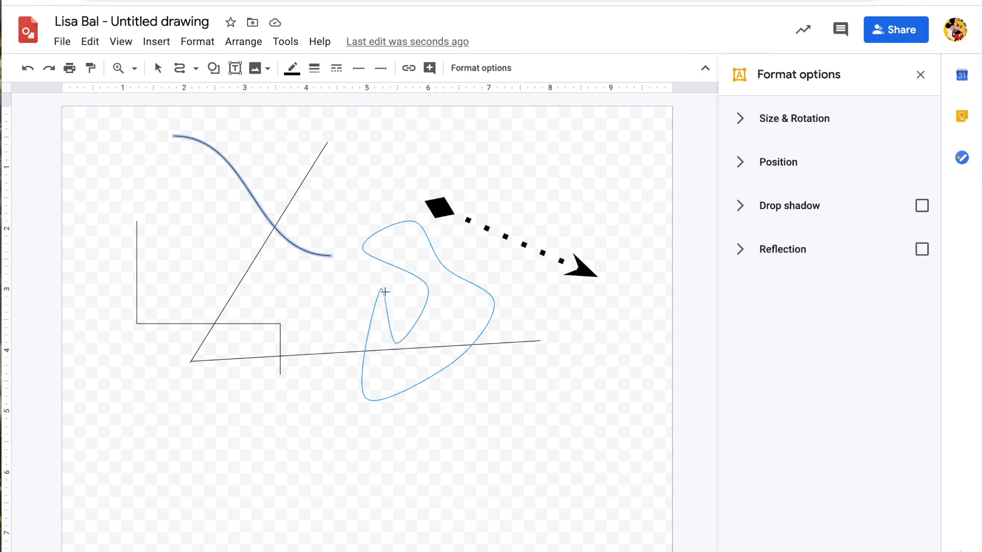
pyautogui.click(384, 291)
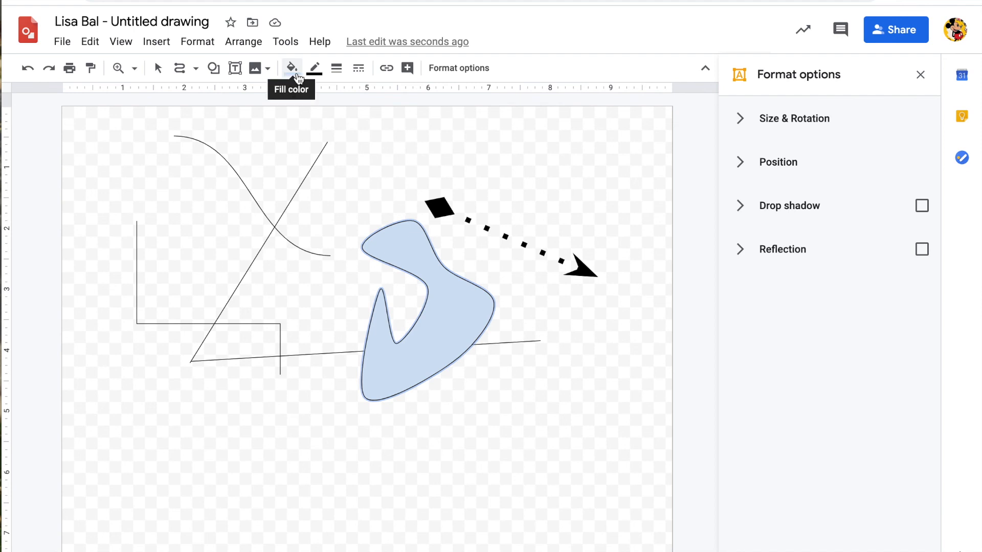
# Fill the closed curved shape with light yellow and give it a thicker, bright yellow border.
pyautogui.click(292, 68)
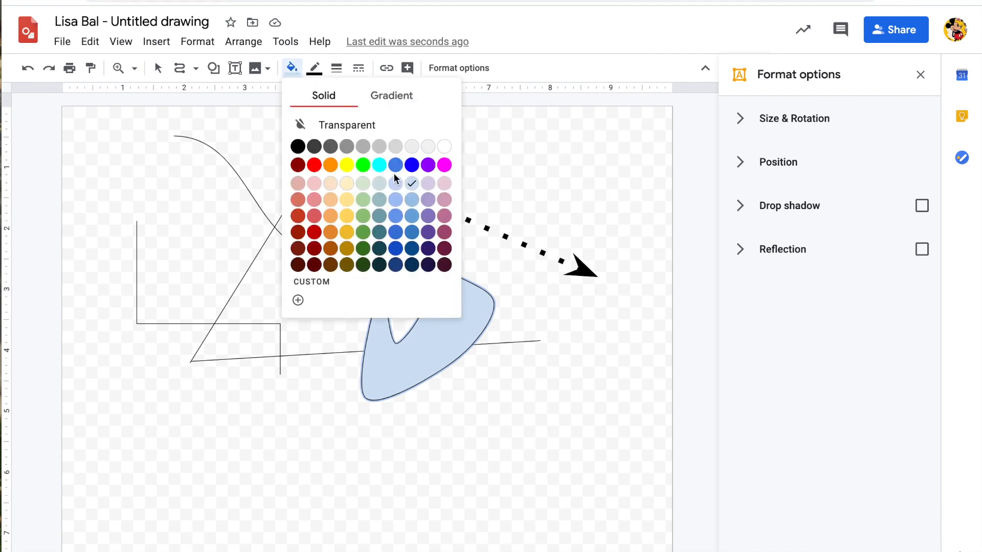
pyautogui.click(347, 199)
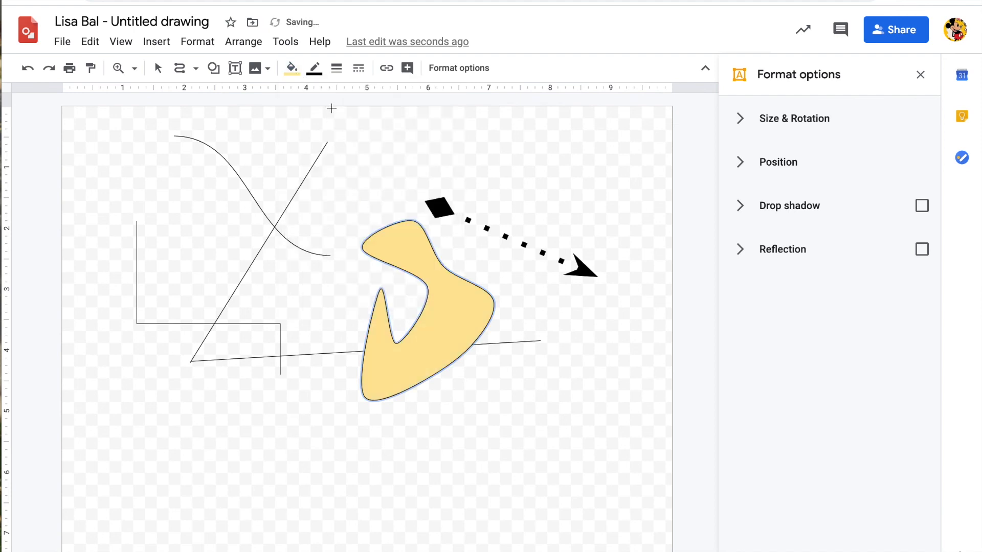
pyautogui.click(314, 68)
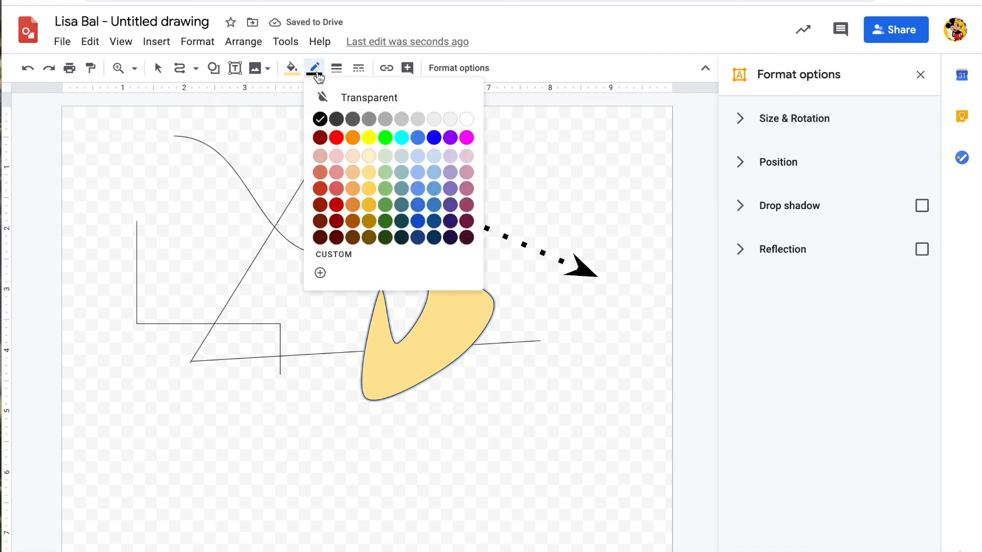
pyautogui.click(369, 138)
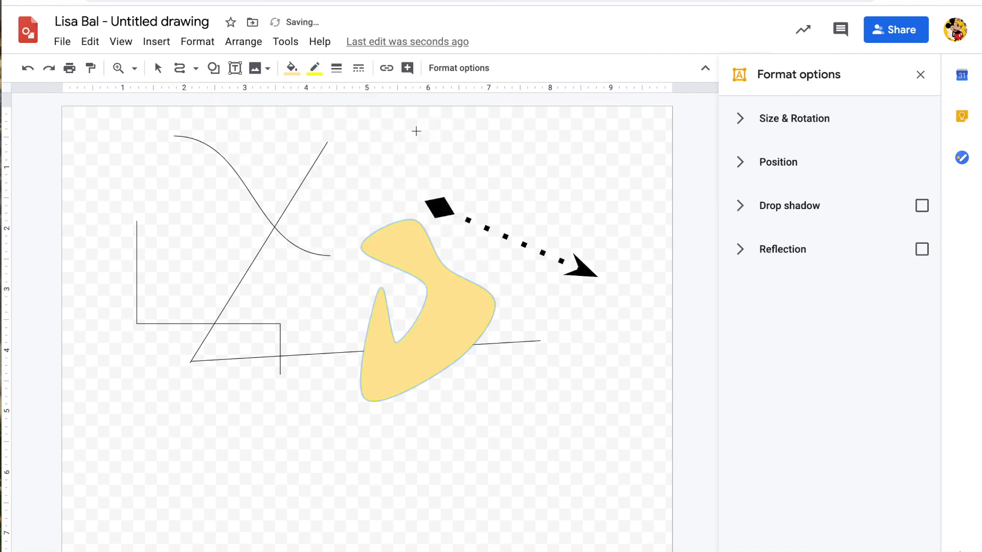
pyautogui.click(336, 68)
pyautogui.click(366, 160)
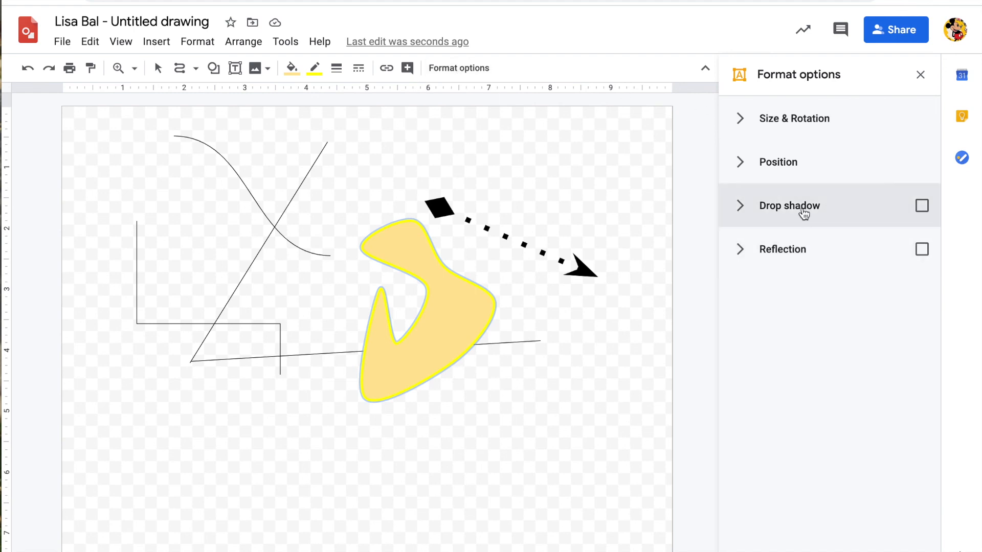
# Add a drop shadow to the curved shape, with distance near 30%, angle near 60% and transparency near two-thirds of their slider ranges.
pyautogui.click(922, 207)
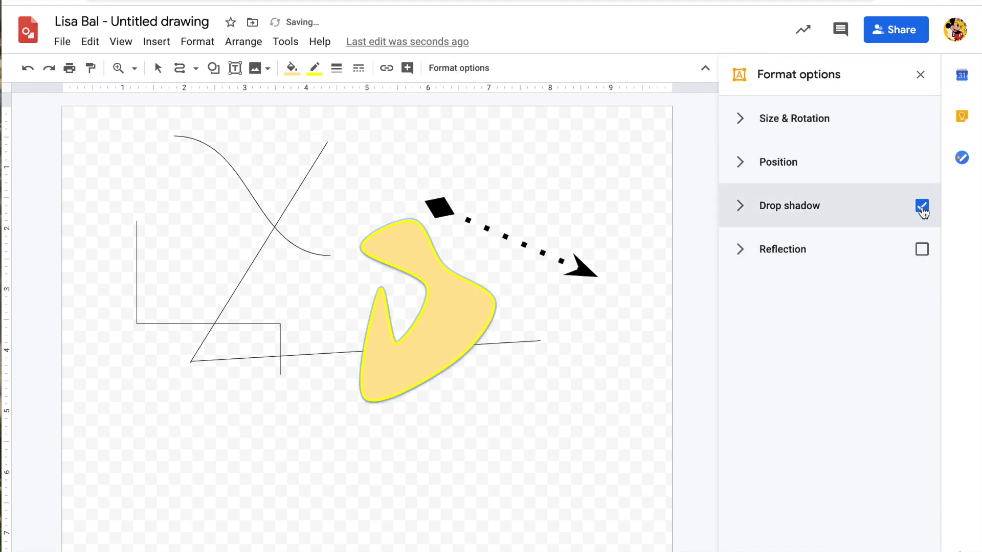
pyautogui.click(740, 204)
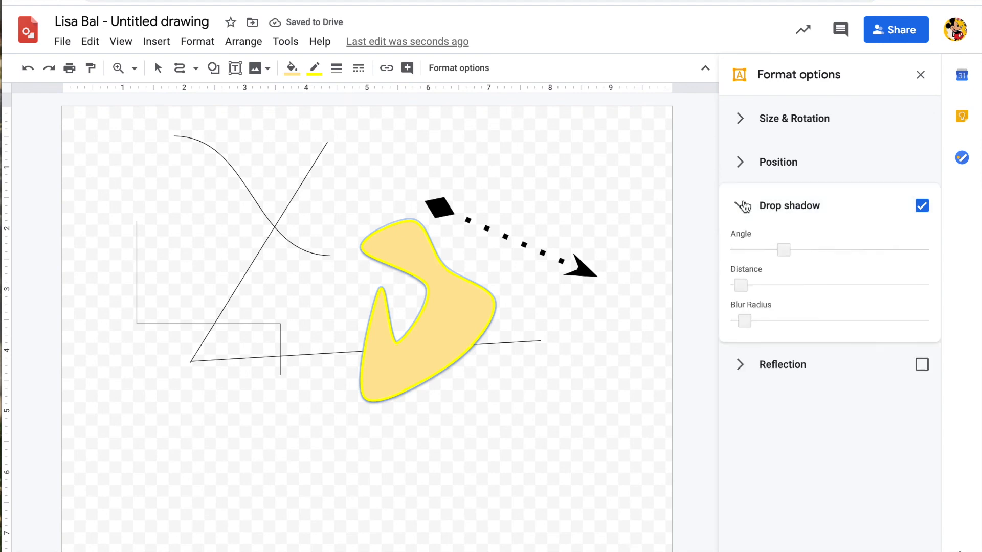
pyautogui.moveTo(783, 321); pyautogui.dragTo(880, 321)
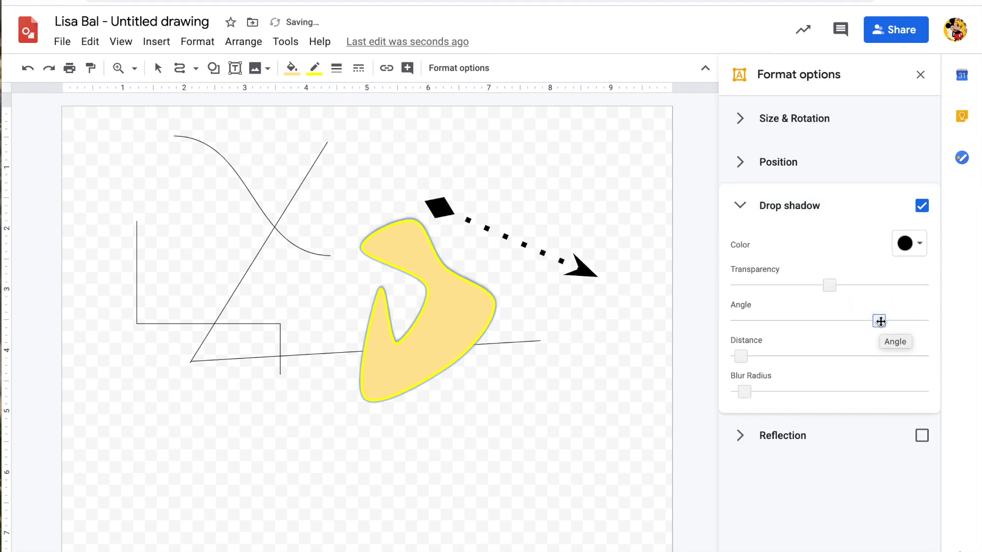
pyautogui.moveTo(742, 360); pyautogui.dragTo(791, 358)
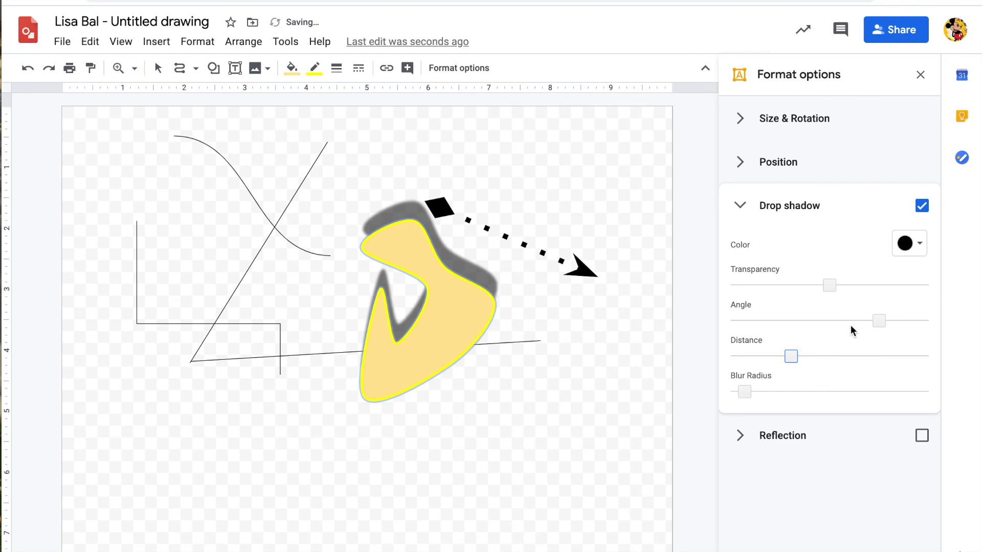
pyautogui.moveTo(879, 321); pyautogui.dragTo(802, 336)
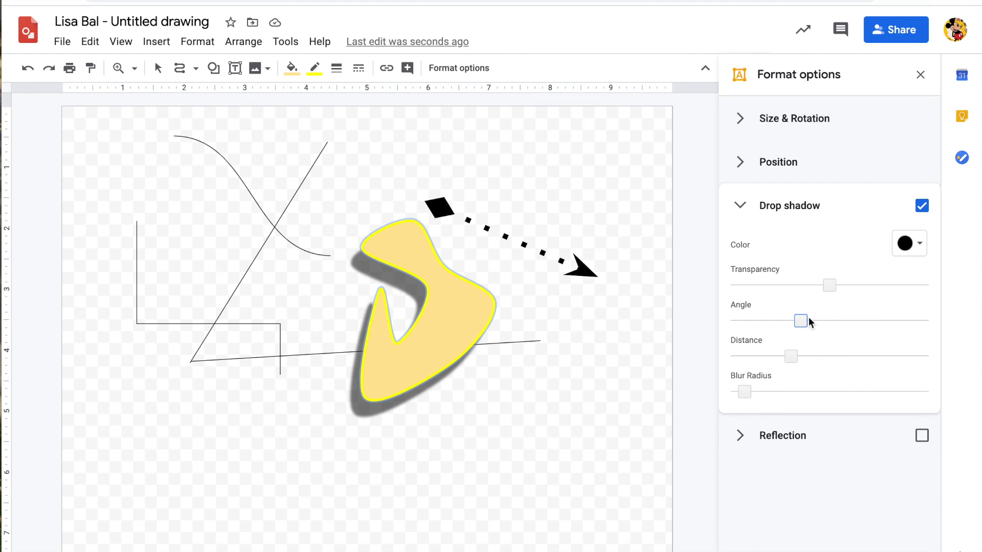
pyautogui.moveTo(800, 320); pyautogui.dragTo(860, 286)
# Colour the curved shape's drop shadow magenta and set its blur radius to about a quarter of the range.
pyautogui.click(919, 249)
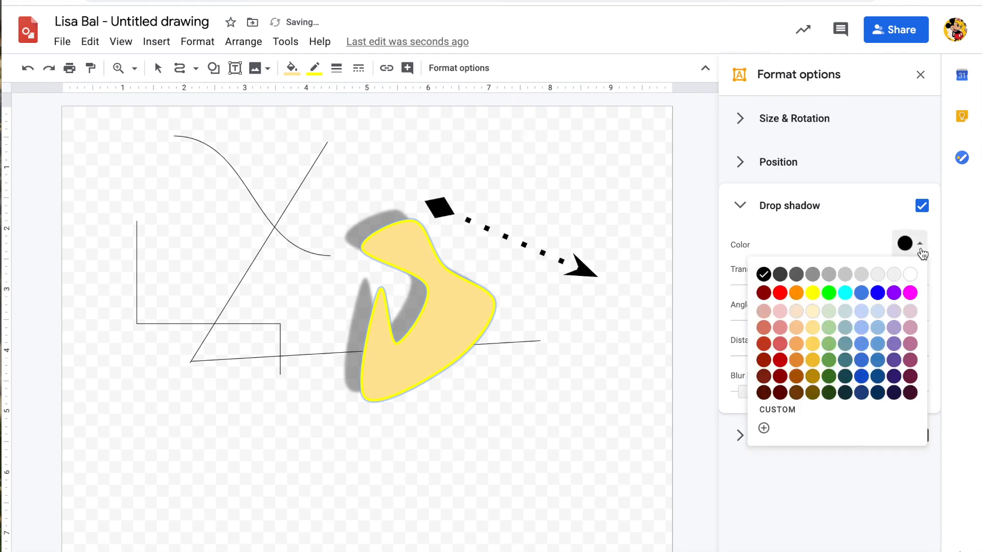
pyautogui.click(909, 293)
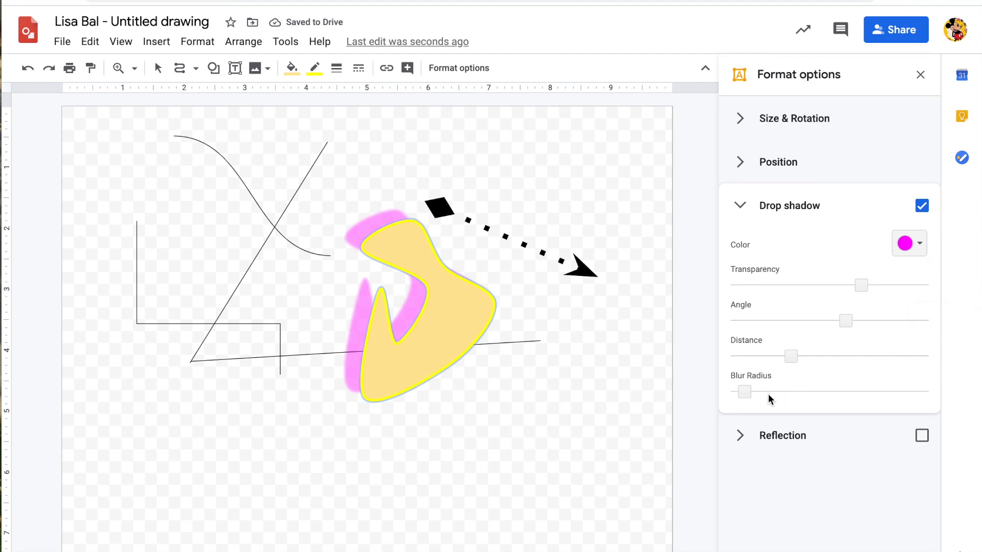
pyautogui.moveTo(745, 392); pyautogui.dragTo(820, 399)
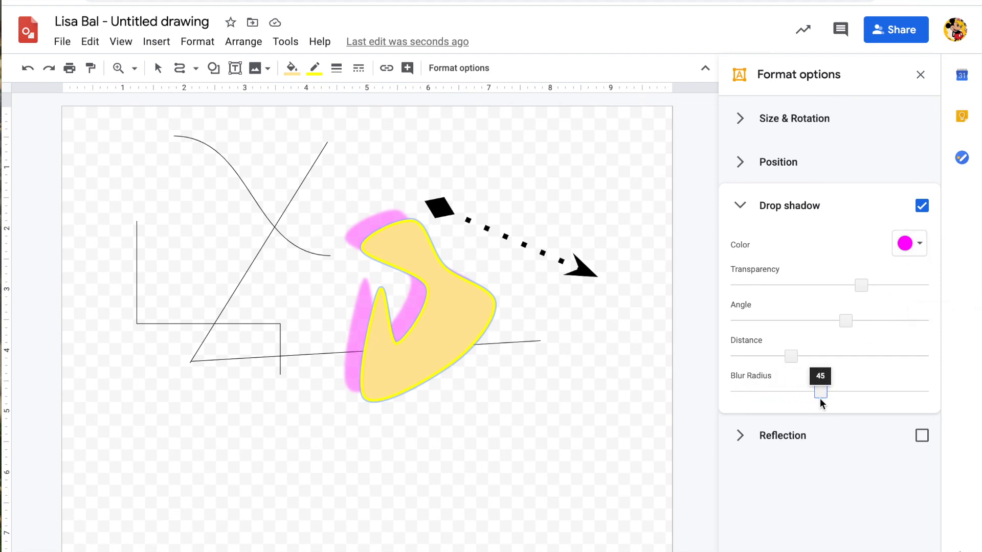
pyautogui.moveTo(820, 398); pyautogui.dragTo(780, 403)
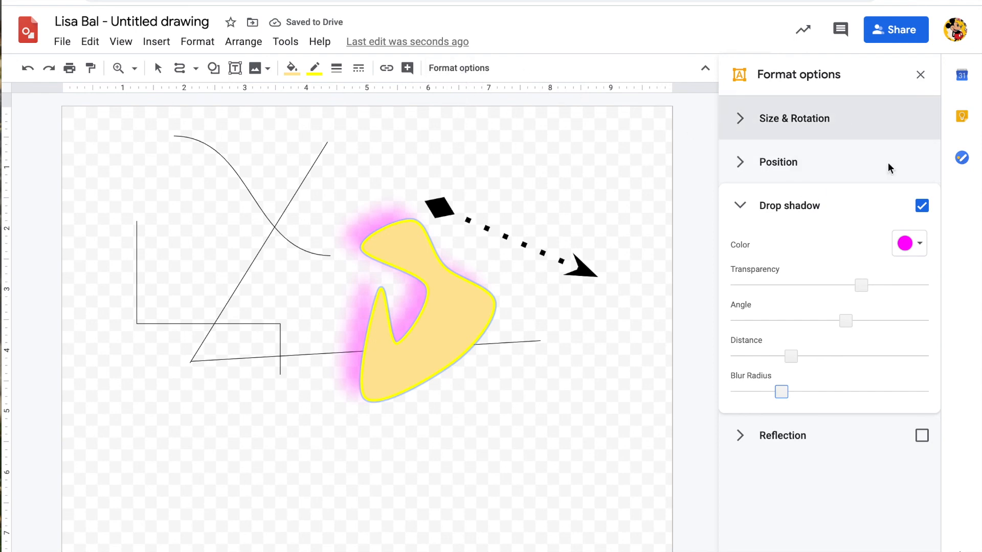
# Turn on a reflection for the yellow curved shape.
pyautogui.click(770, 435)
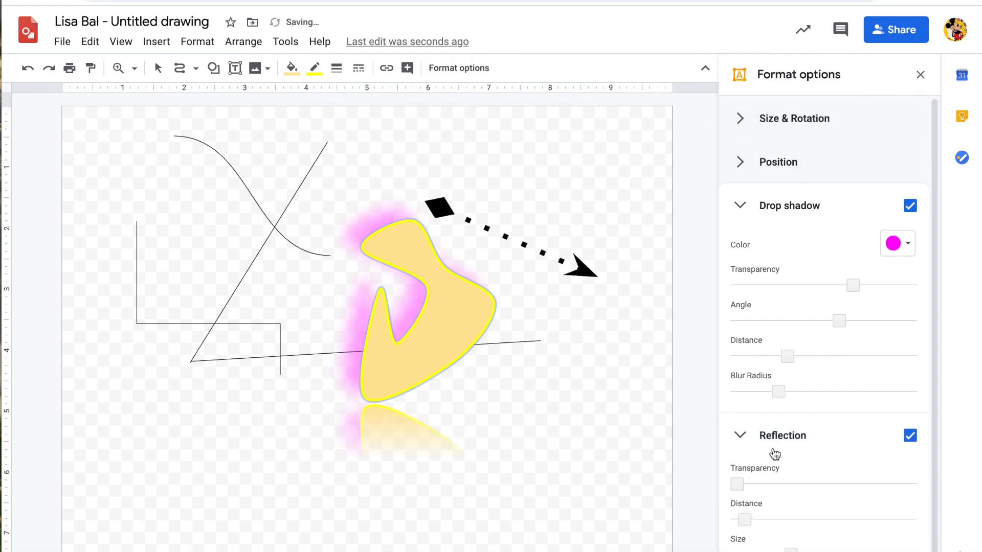